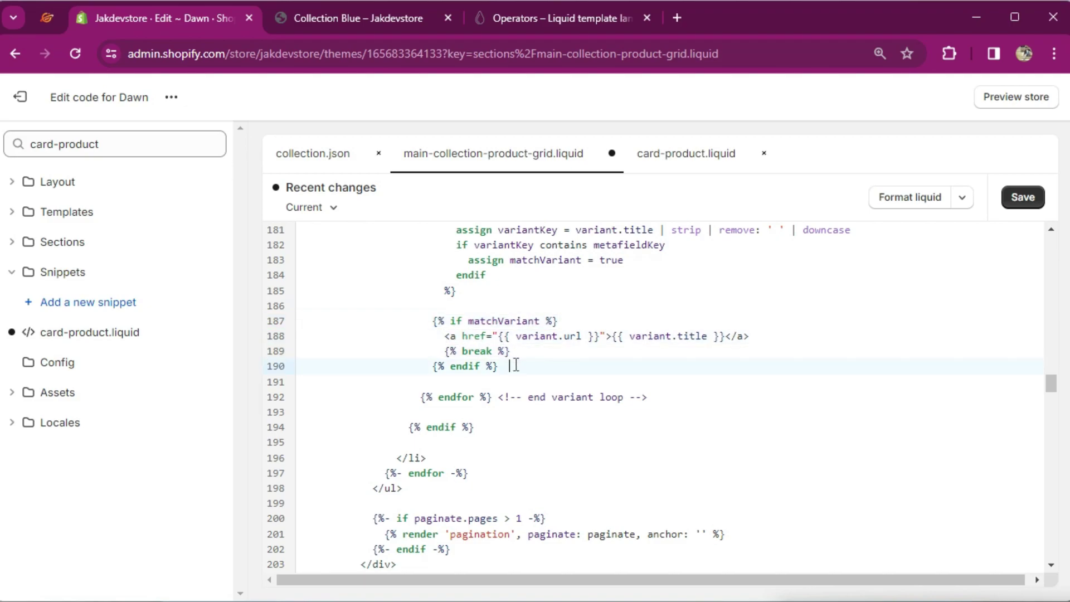
Step: Save the variant-link code and reload the Collection Blue storefront page
key("ctrl+s")
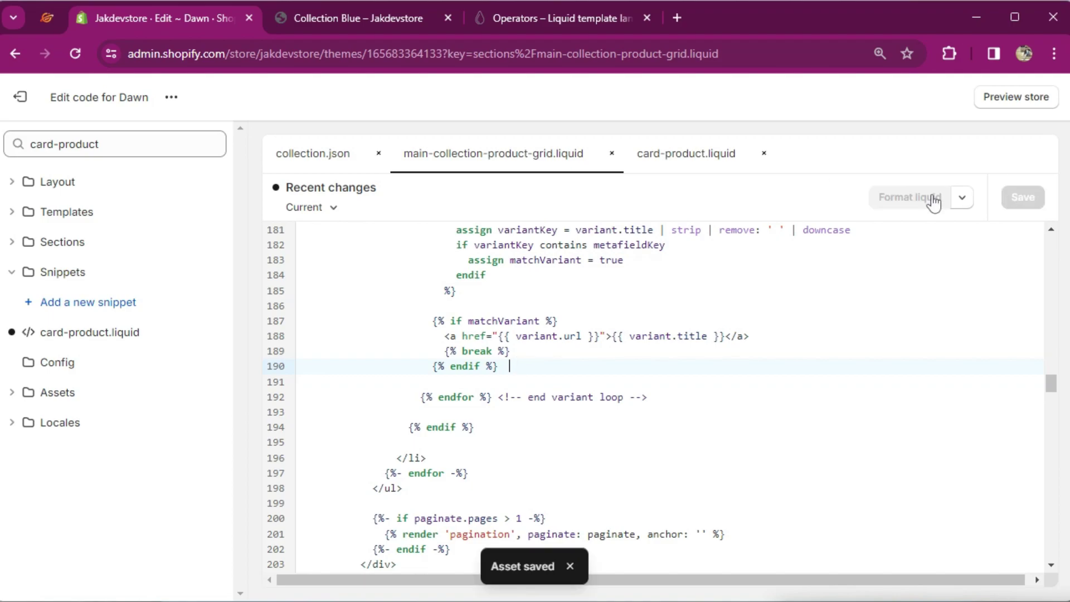
left_click(319, 24)
left_click(75, 63)
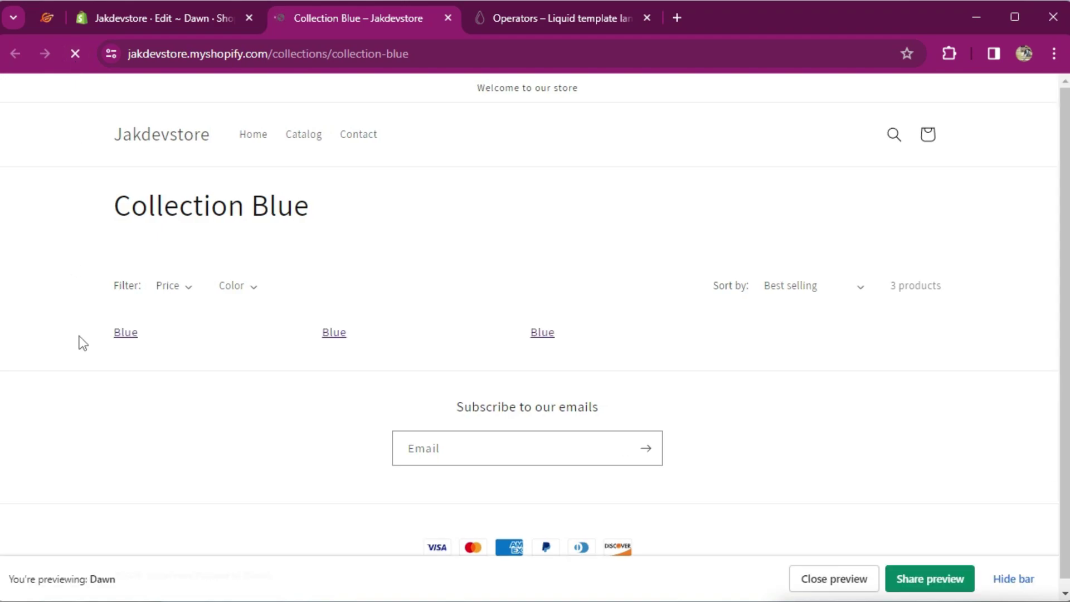
Step: Review the variant link markup on line 188, including its {{ variant.url }} and {{ variant.title }} outputs
key("ctrl+shift+Tab")
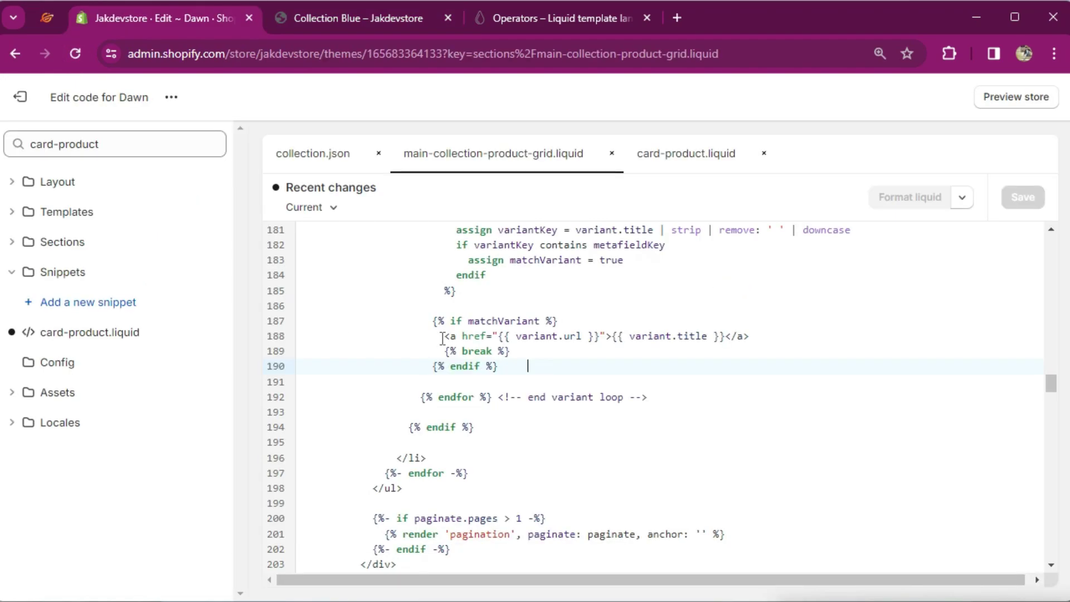
left_click_drag(444, 337, 766, 336)
left_click(681, 351)
left_click_drag(600, 336, 499, 336)
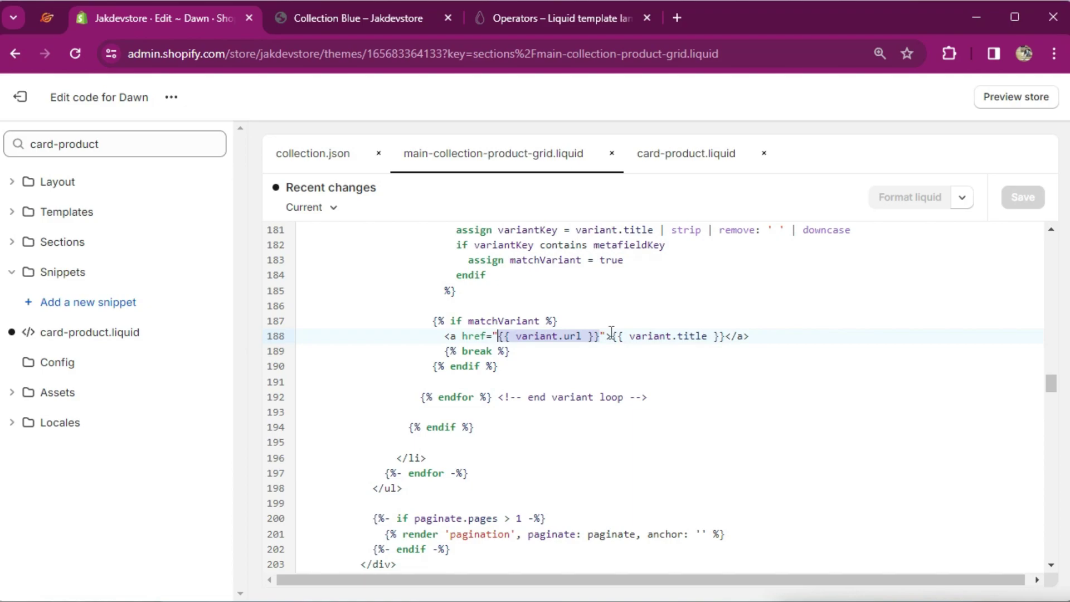
left_click_drag(613, 337, 724, 331)
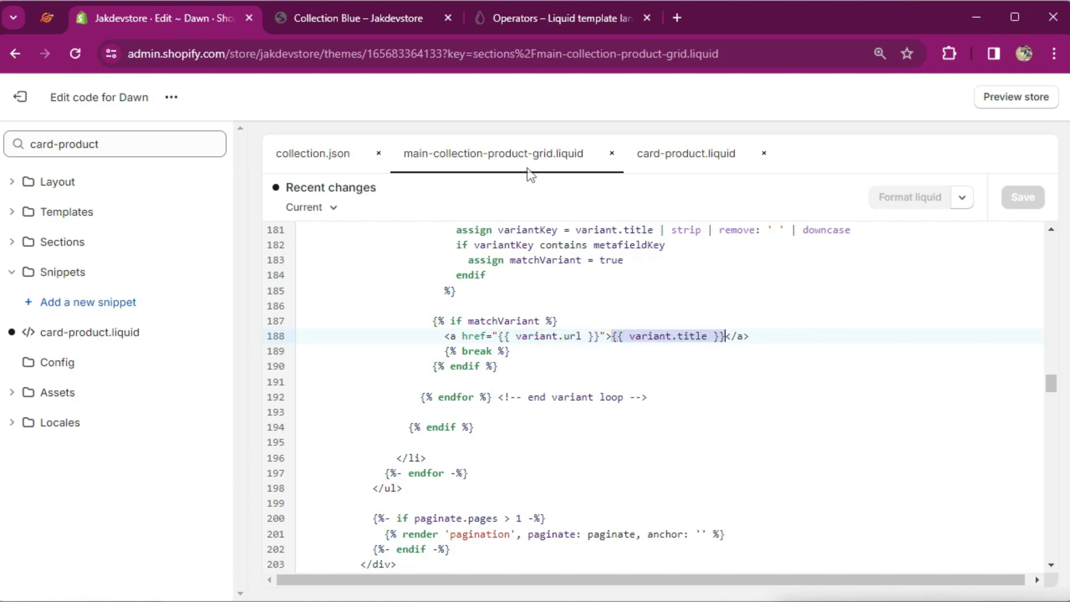
Step: Open the first Blue link in a new tab to confirm it shows Product C's Blue variant
left_click(360, 21)
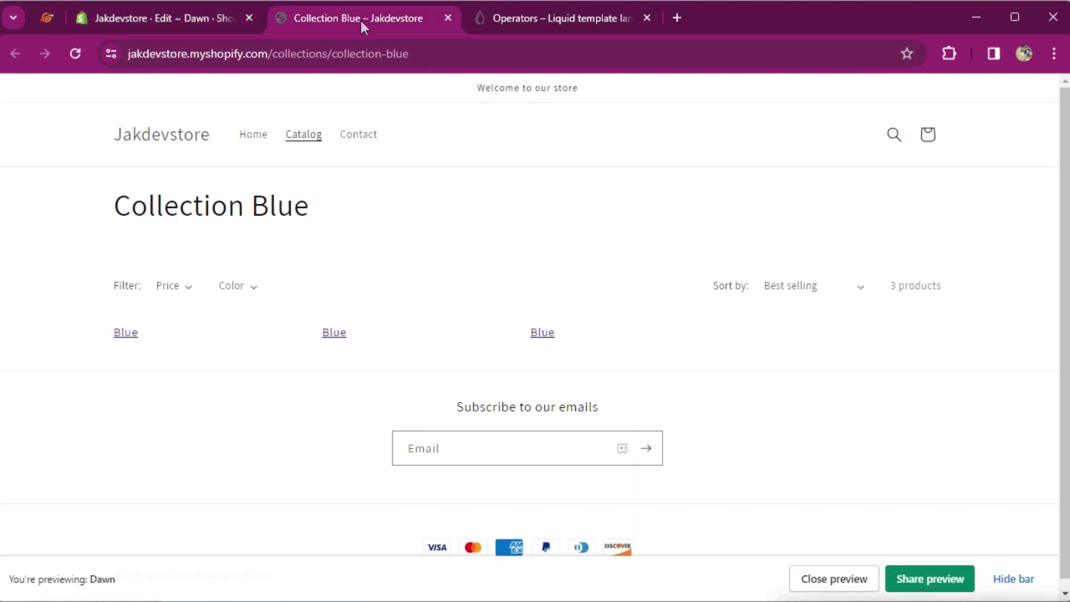
right_click(125, 332)
left_click(245, 105)
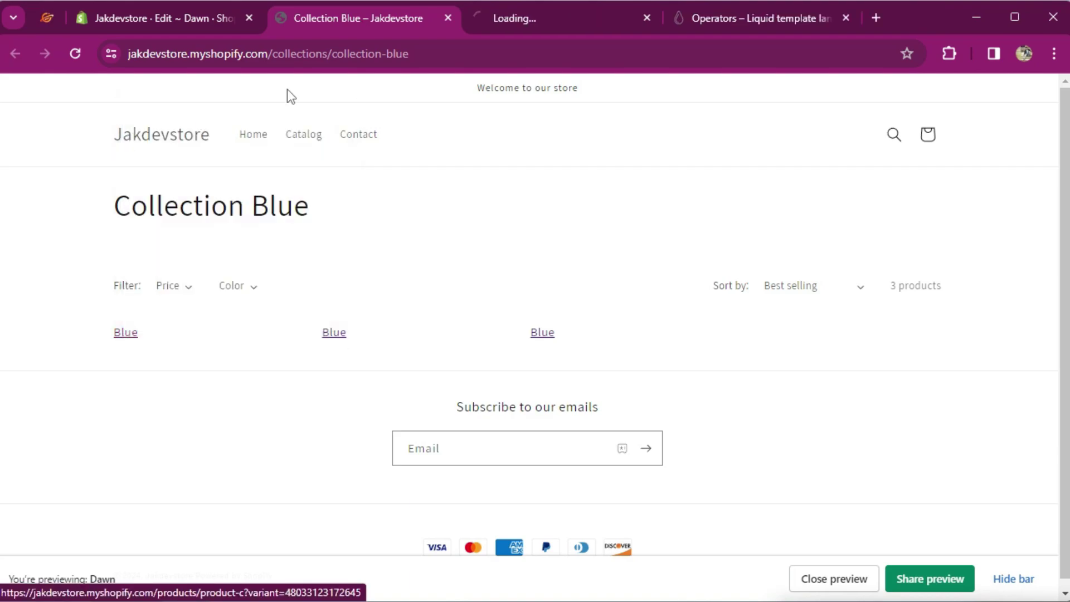
left_click(481, 25)
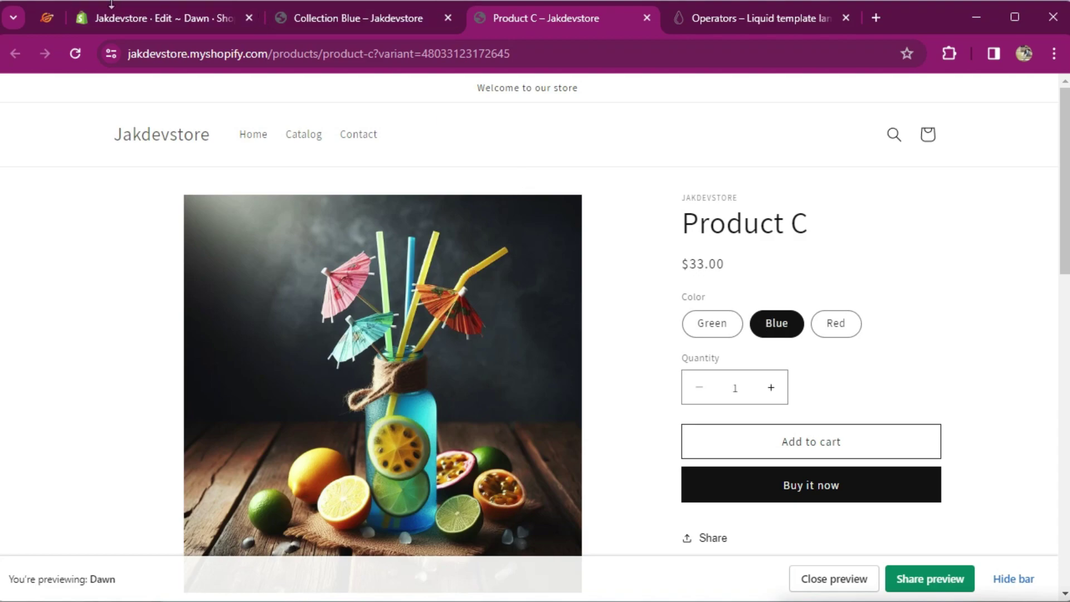
left_click(118, 17)
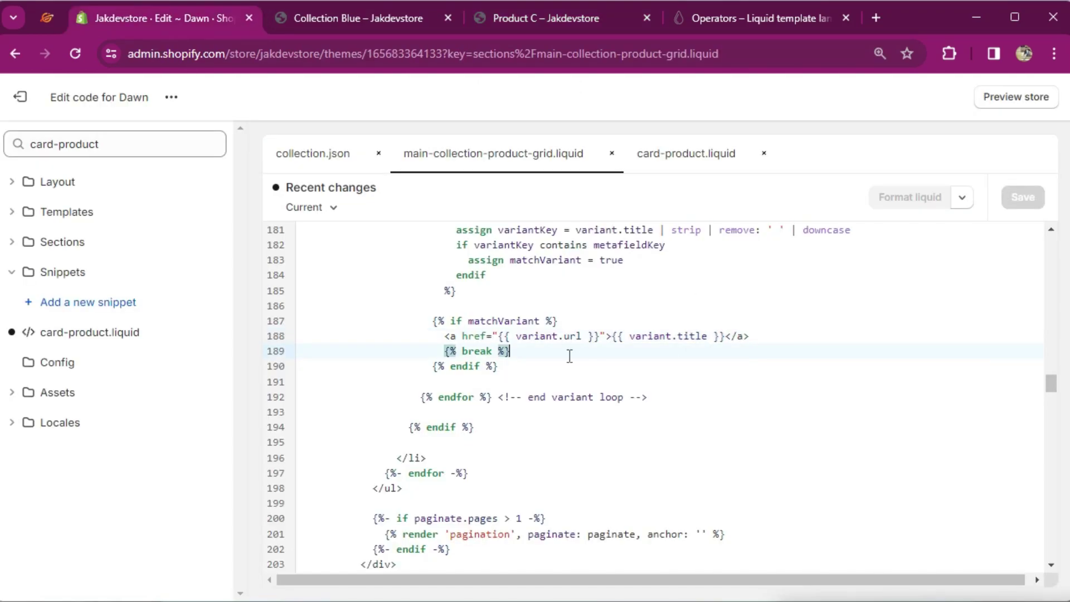
Step: Inspect the variant-matching loop and locate the commented-out card-product render block
left_click_drag(509, 351, 541, 350)
scroll(541, 350, "up", 2)
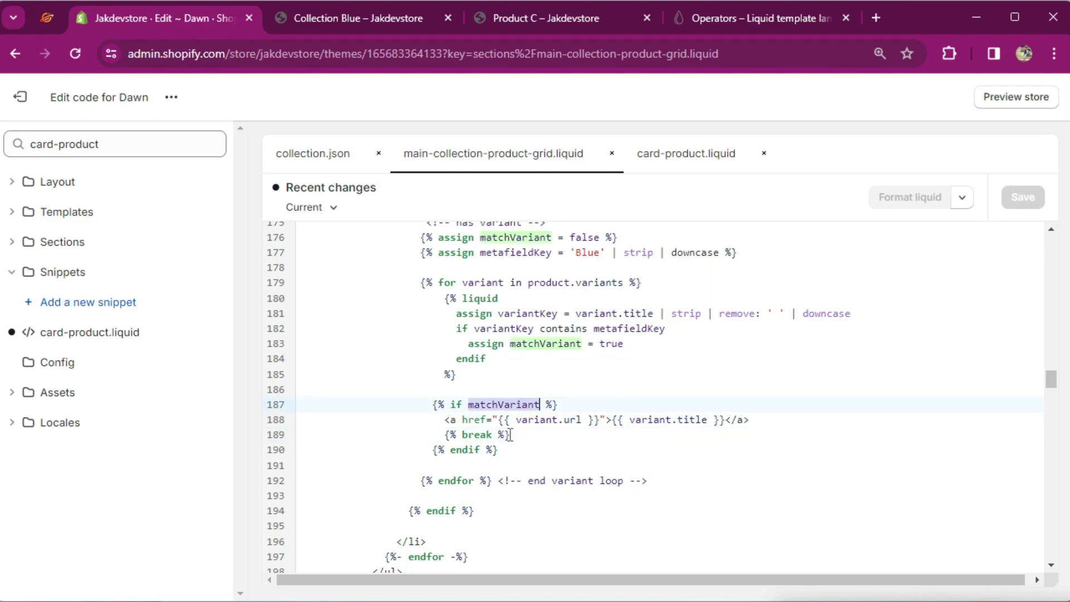
left_click(529, 434)
key("Up")
key("Up")
key("Up")
key("Up")
key("Up")
key("Up")
key("Up")
key("Up")
key("Up")
key("Up")
left_click(524, 435)
key("shift+Home")
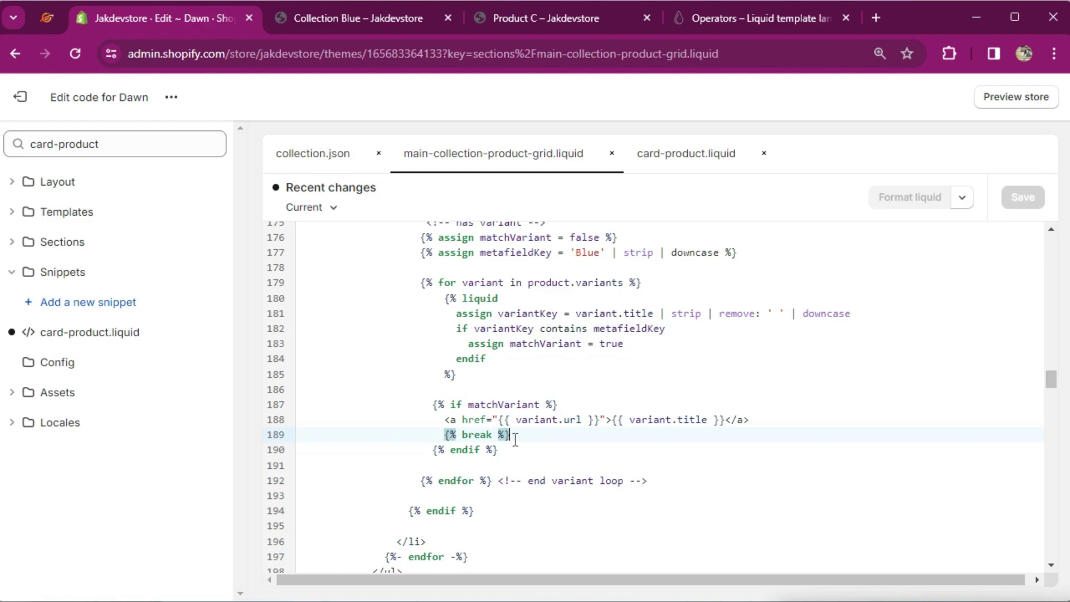
mouse_move(515, 436)
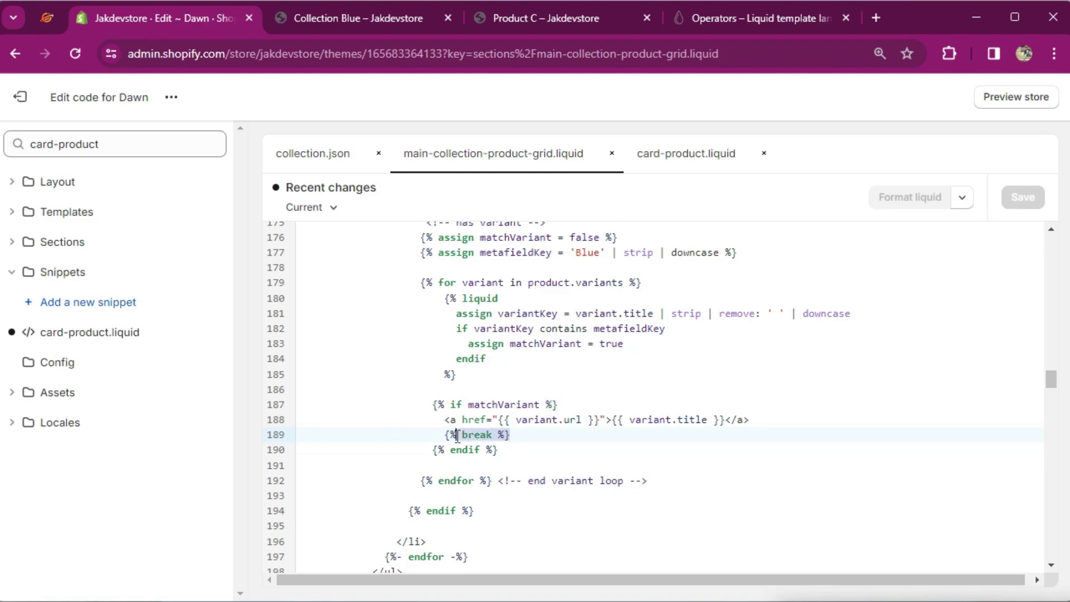
left_click_drag(422, 282, 657, 475)
left_click(657, 475)
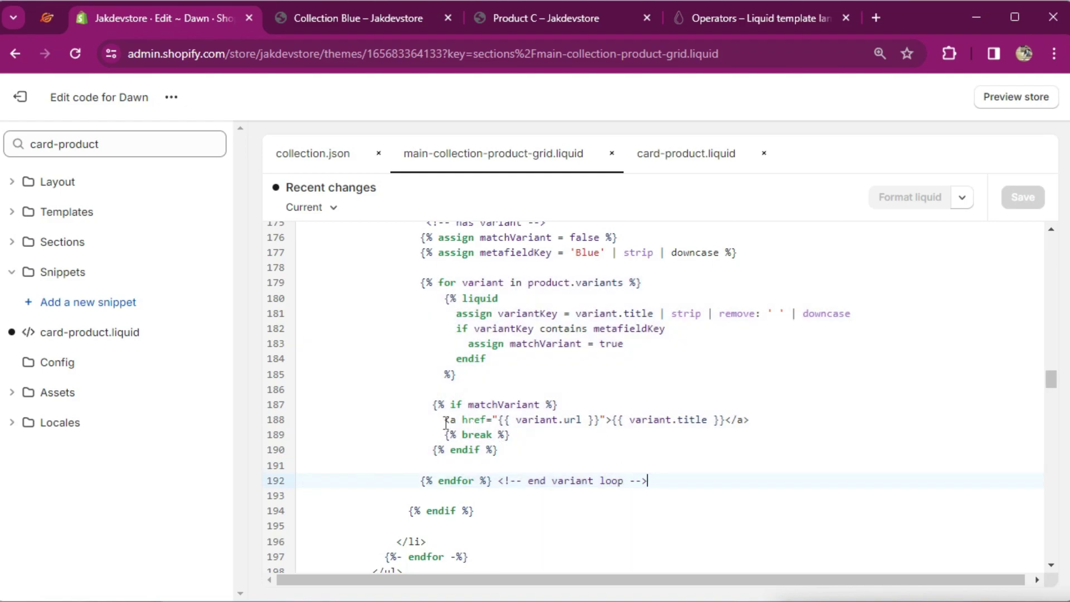
scroll(445, 422, "up", 6)
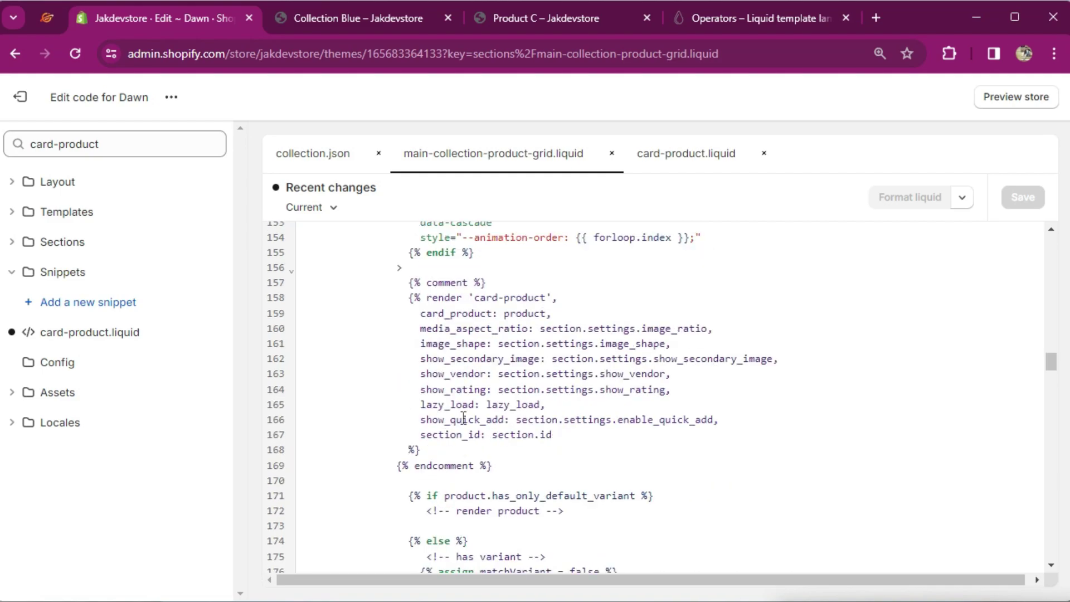
left_click_drag(426, 447, 409, 301)
key("ctrl+c")
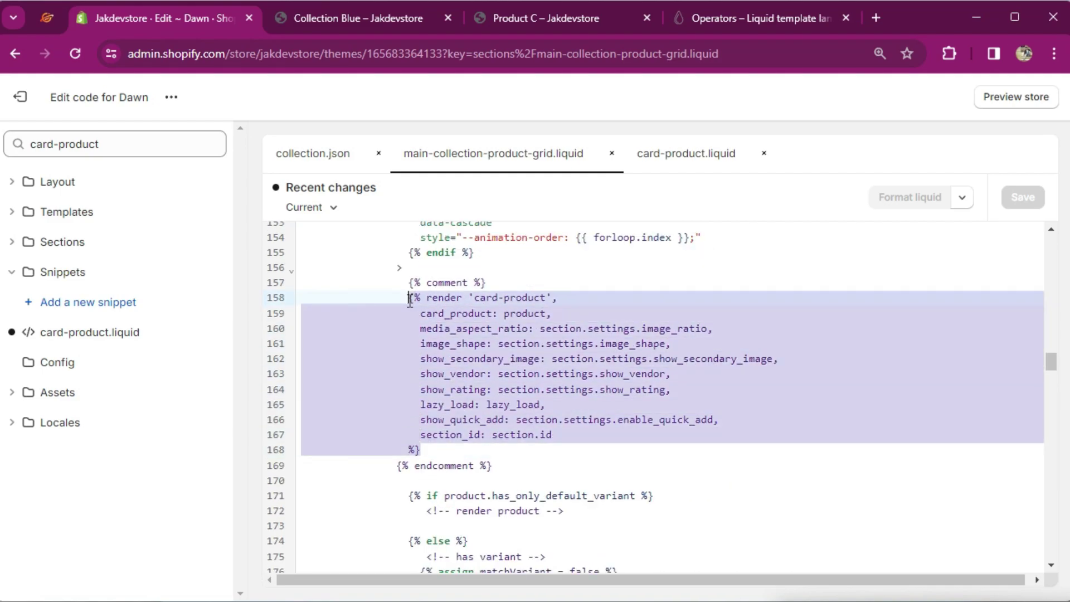
left_click(410, 301)
scroll(418, 304, "down", 8)
Step: Replace the line-188 variant link with the indented card-product render block, passing variant instead of product
left_click_drag(461, 337, 776, 348)
key("ctrl+v")
left_click_drag(421, 489, 424, 360)
key("Tab")
key("Tab")
key("Tab")
key("Tab")
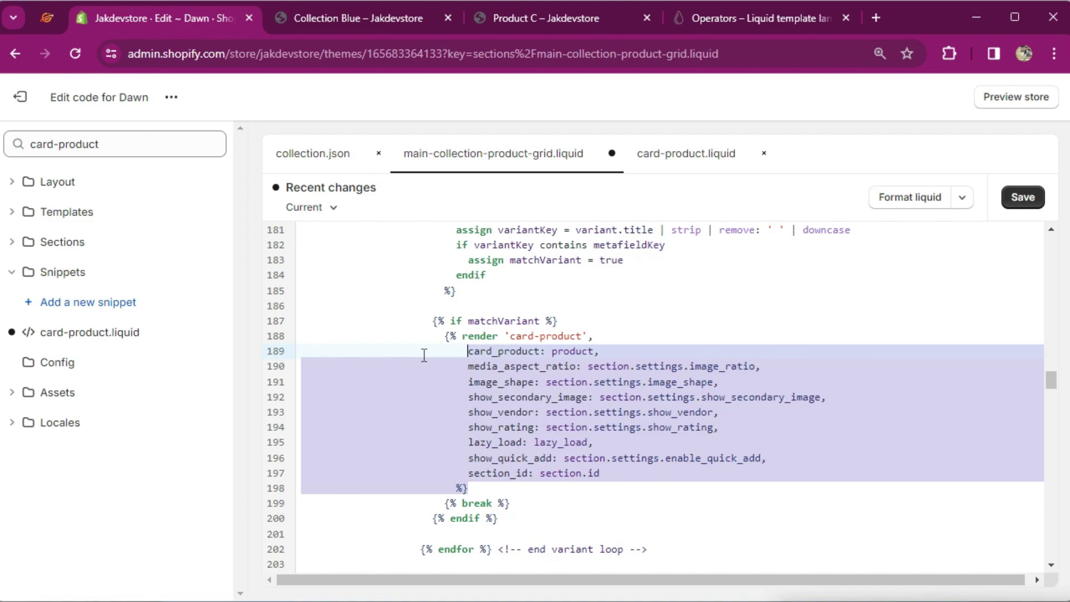
key("shift+Tab")
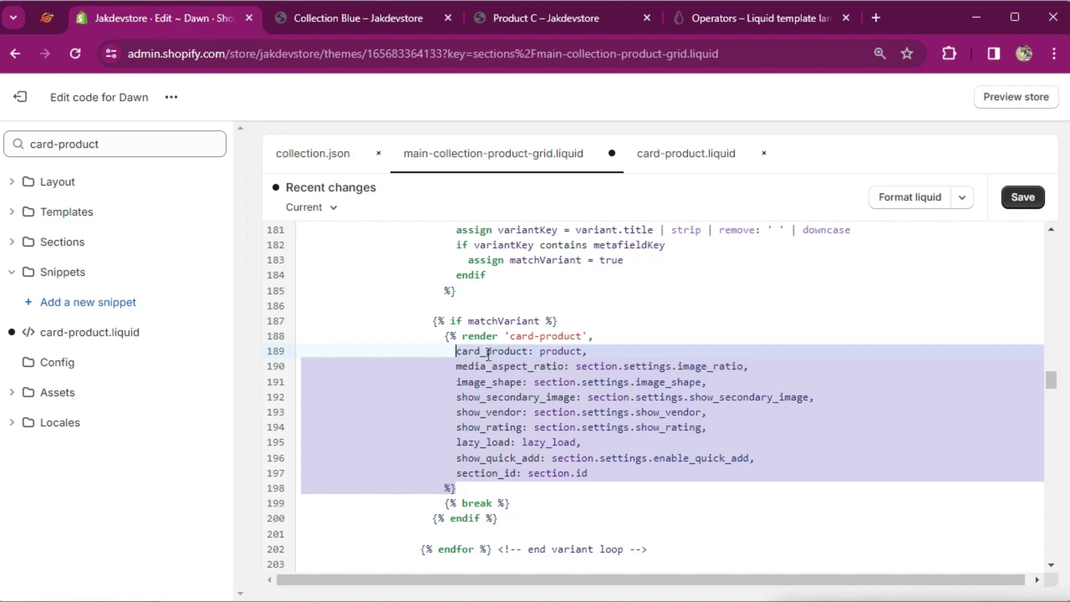
double_click(552, 350)
type("variant")
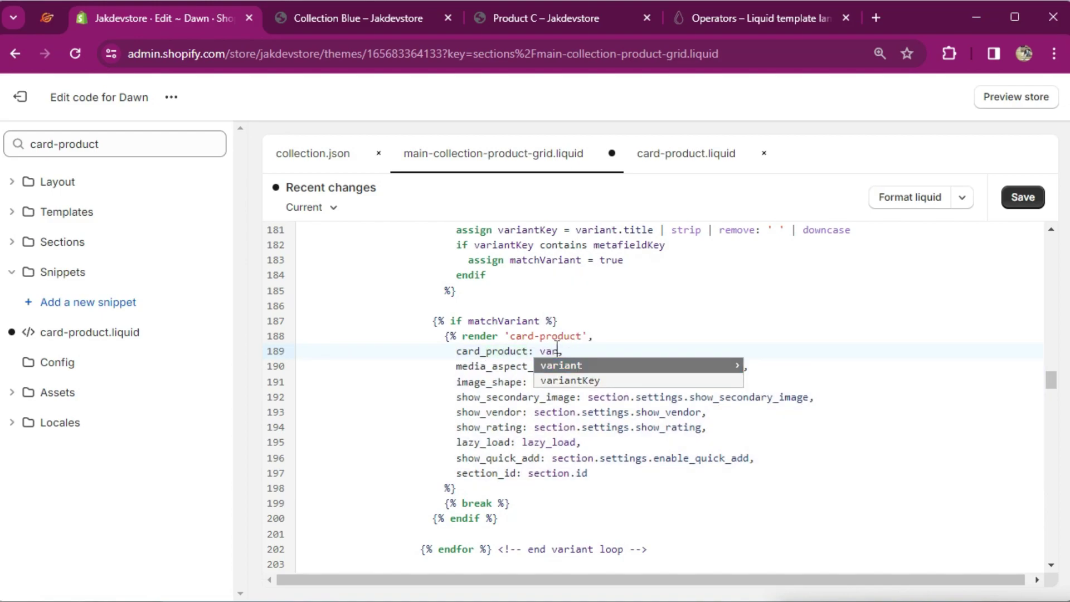
key("Return")
Step: Save the grid code and reload Collection Blue, now showing three Blue cards at $33.00
left_click(1022, 196)
left_click(343, 20)
left_click(76, 54)
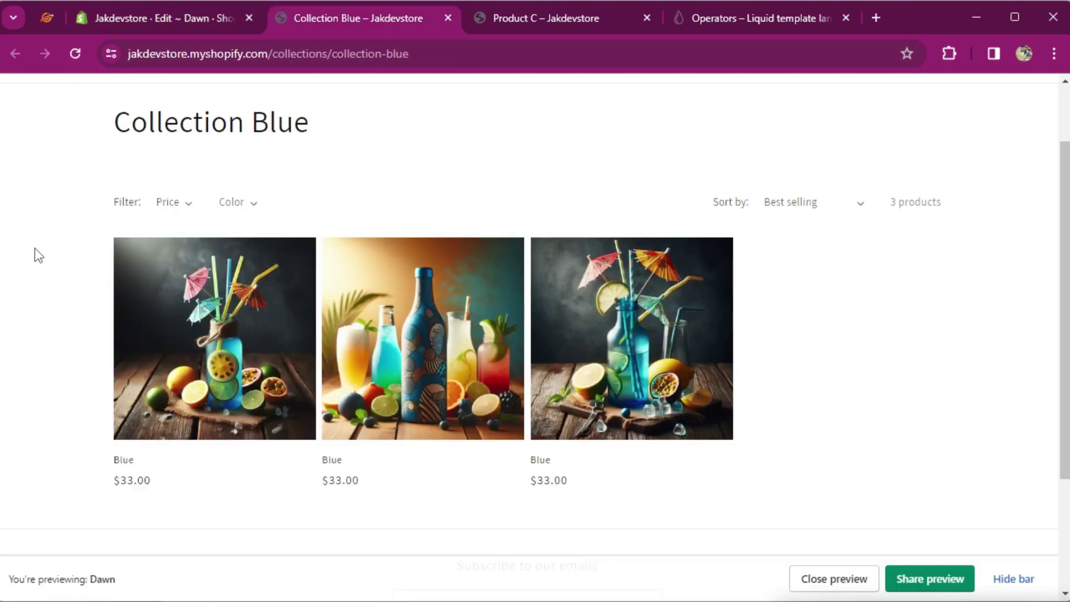
Step: Open the first Blue card in a new tab to confirm Product C with Blue selected at $33.00
scroll(34, 249, "down", 1)
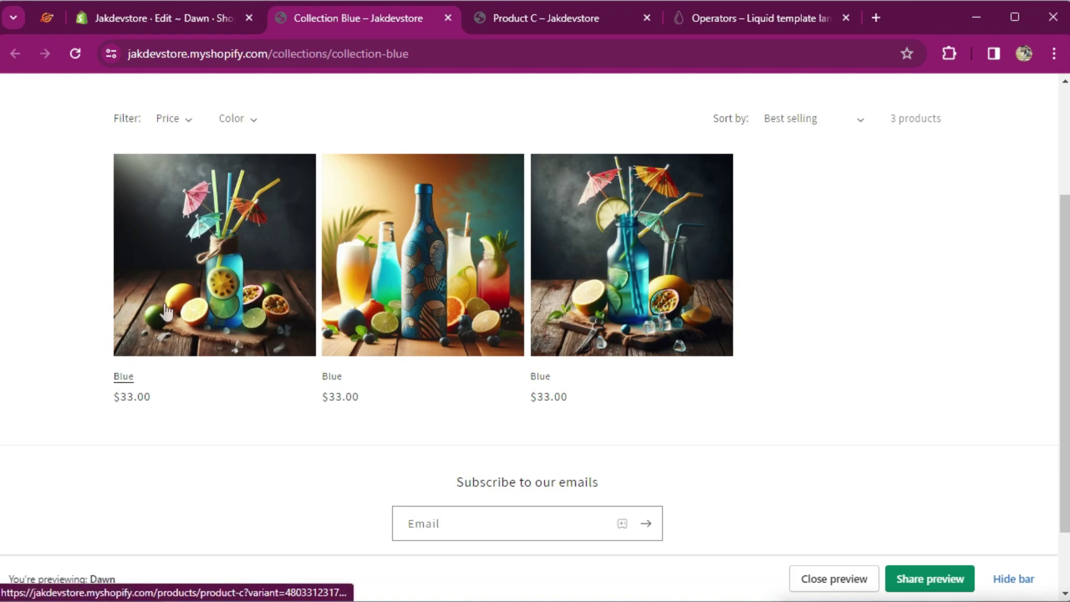
scroll(166, 311, "up", 1)
right_click(147, 453)
left_click(231, 237)
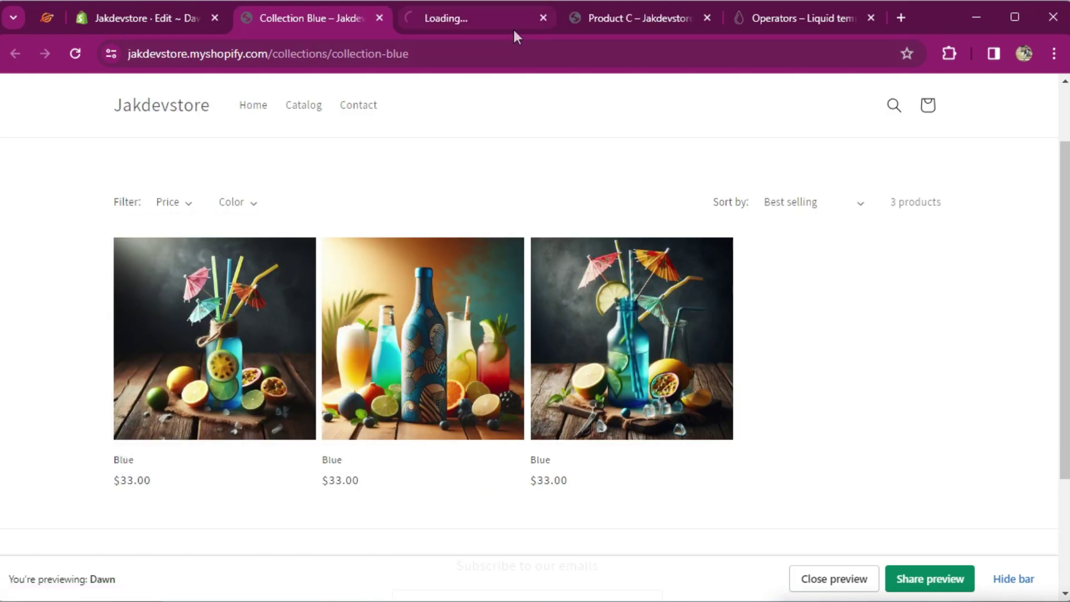
left_click(513, 19)
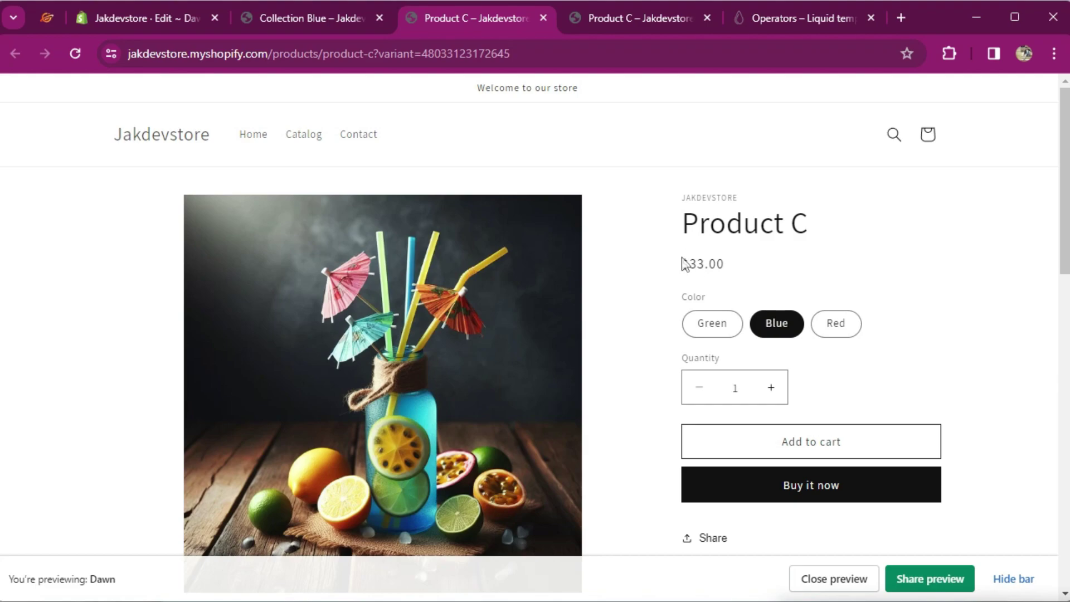
left_click_drag(681, 262, 725, 262)
scroll(728, 265, "down", 1)
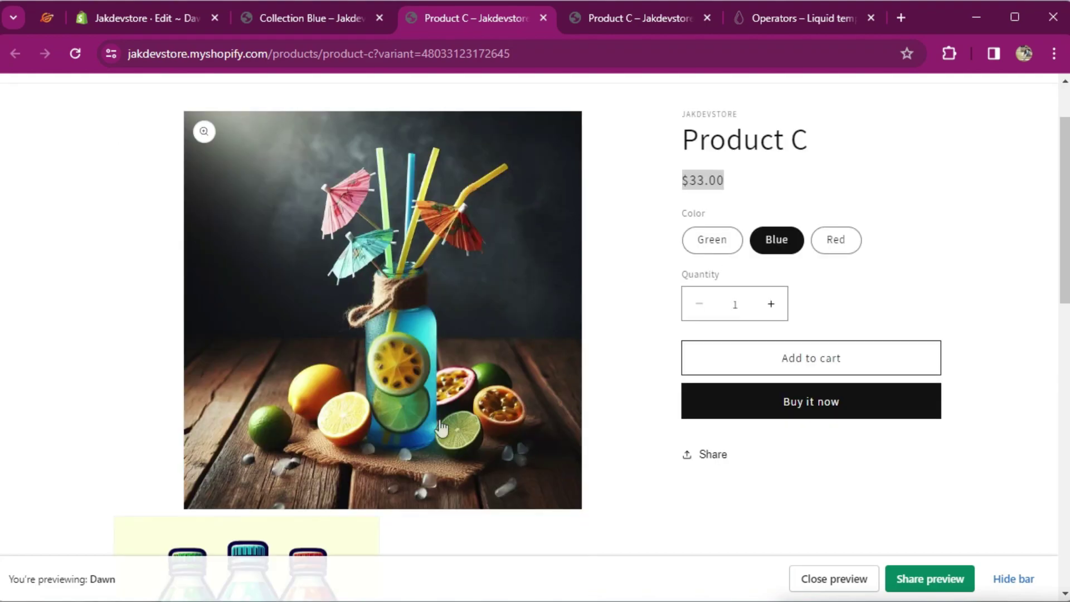
left_click(319, 12)
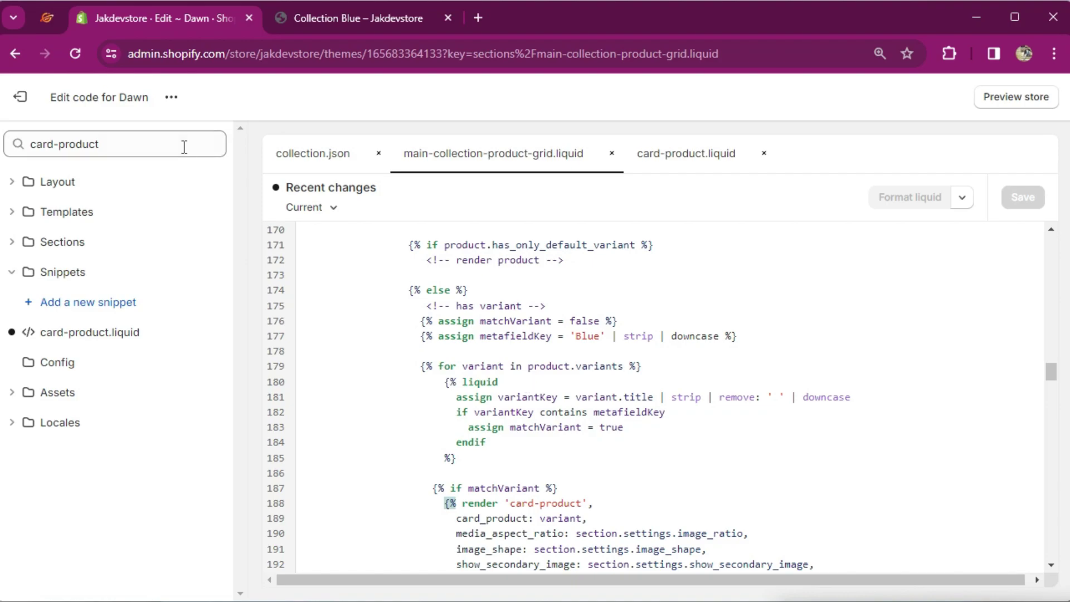
Step: Open Collection Blue in the admin and review its products: Product C, Product B and Product A
left_click(40, 20)
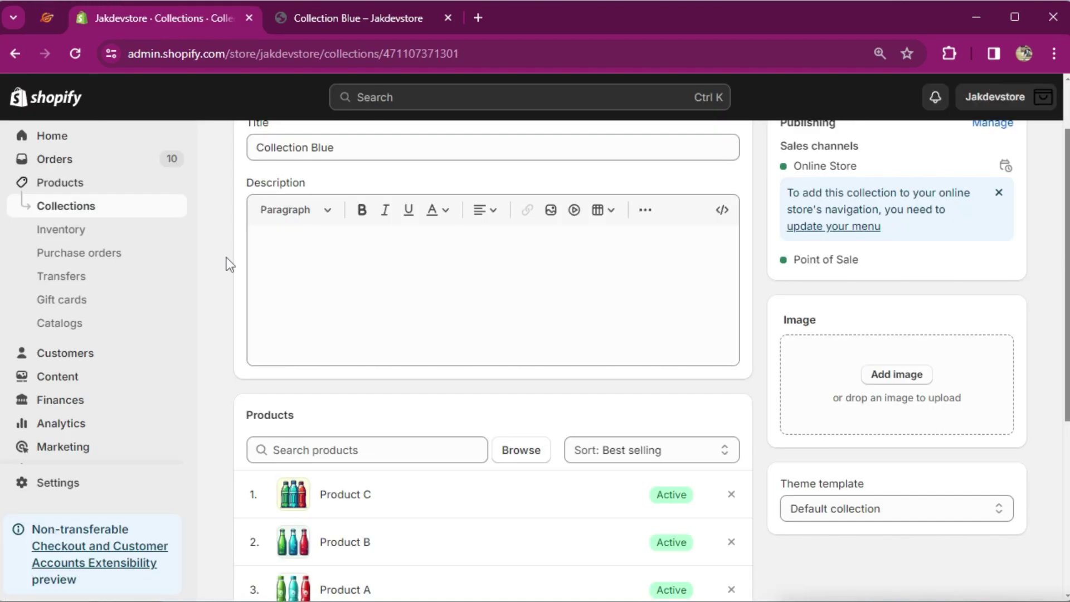
scroll(229, 264, "down", 3)
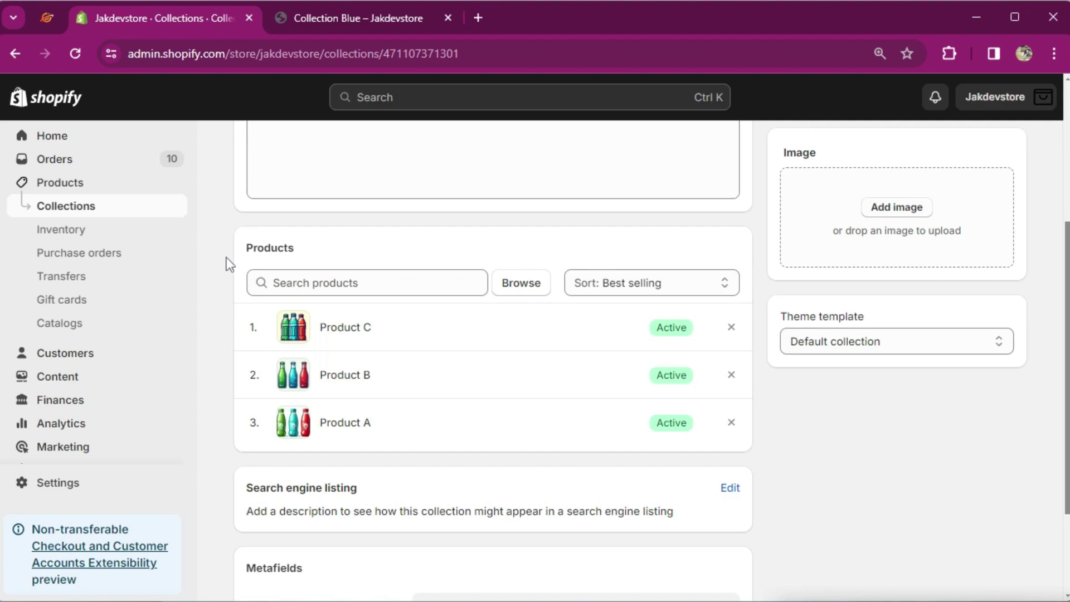
left_click(315, 17)
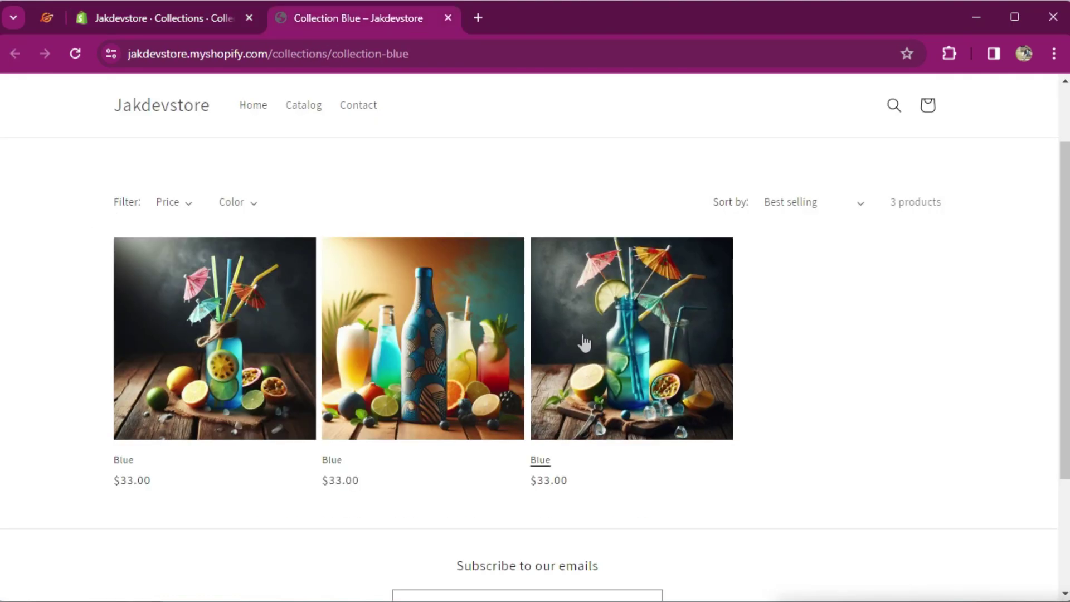
left_click(193, 10)
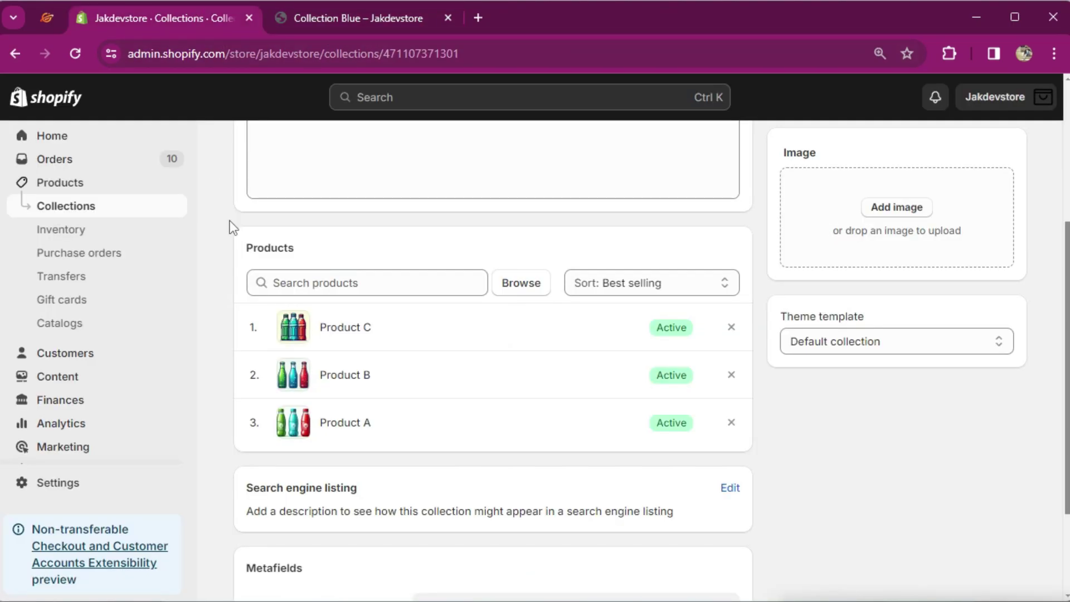
Step: Add the product named Blue to Collection Blue
left_click(519, 283)
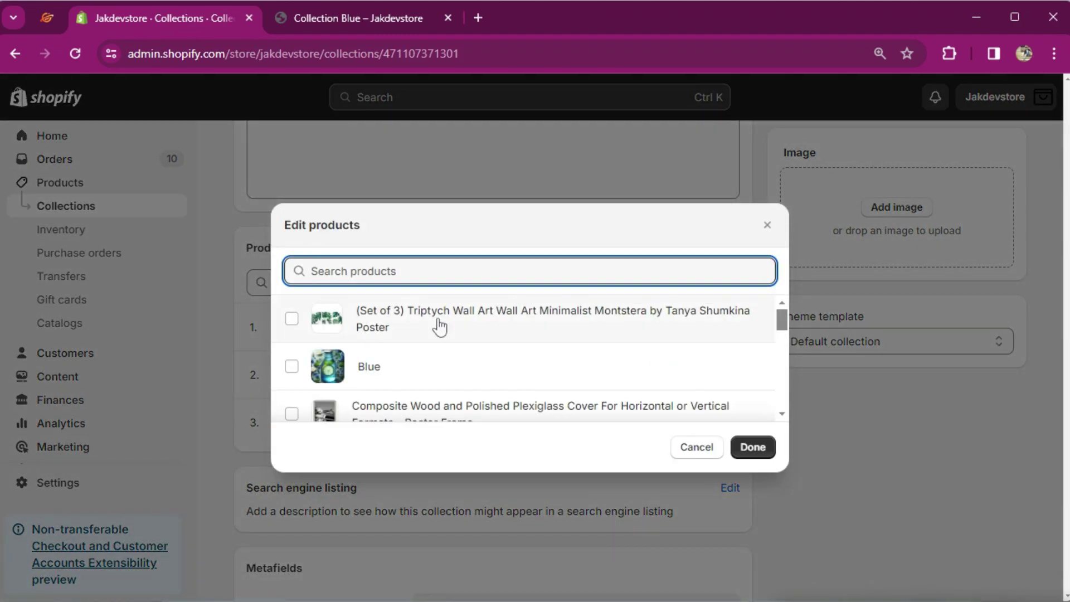
left_click(292, 367)
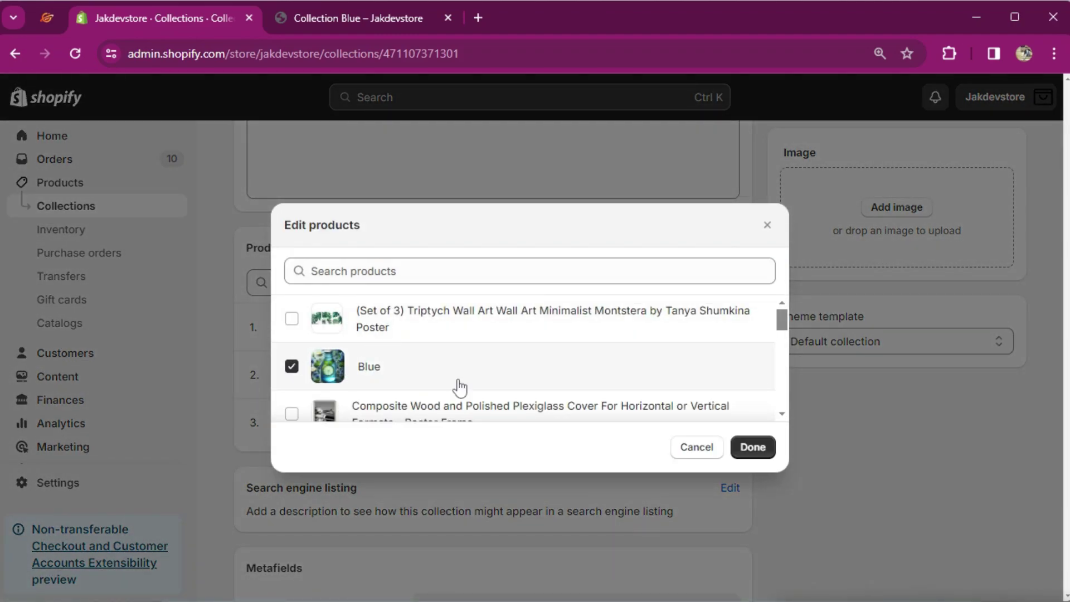
left_click(747, 451)
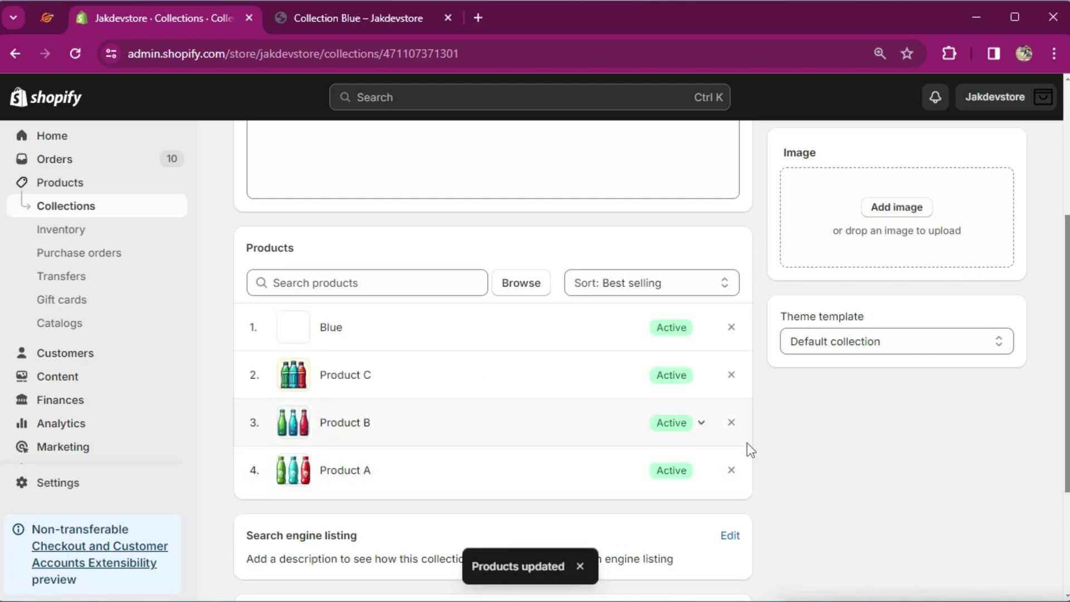
scroll(758, 423, "up", 5)
scroll(777, 240, "down", 8)
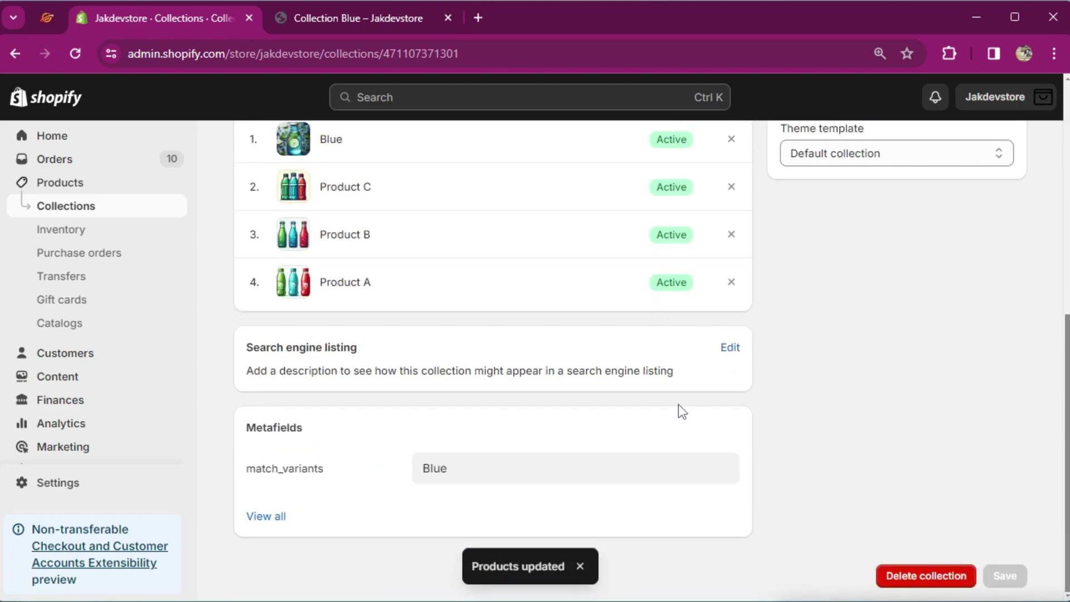
Step: Reload the storefront collection, which now counts 4 products but shows three Blue cards
scroll(679, 406, "up", 3)
scroll(680, 412, "up", 2)
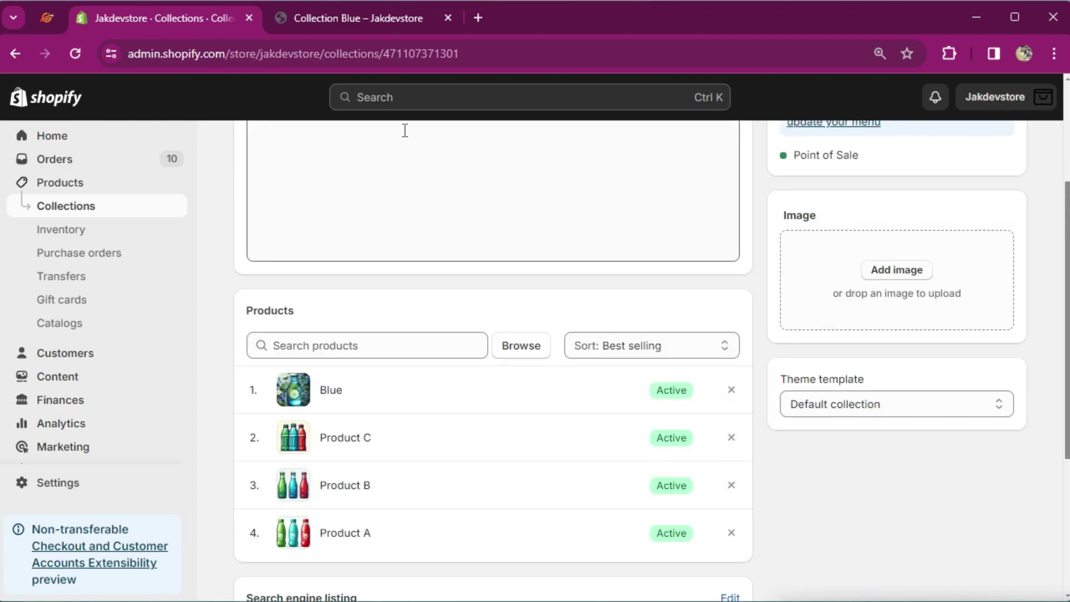
left_click(346, 28)
left_click(75, 54)
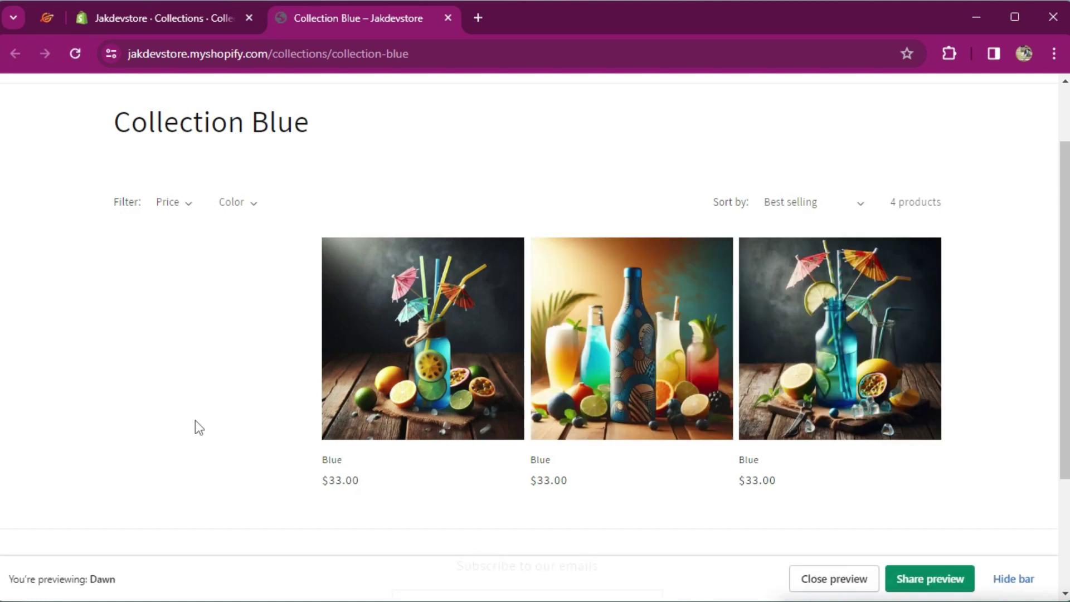
Step: Copy the card-product render block in main-collection-product-grid.liquid
key("ctrl+shift+Tab")
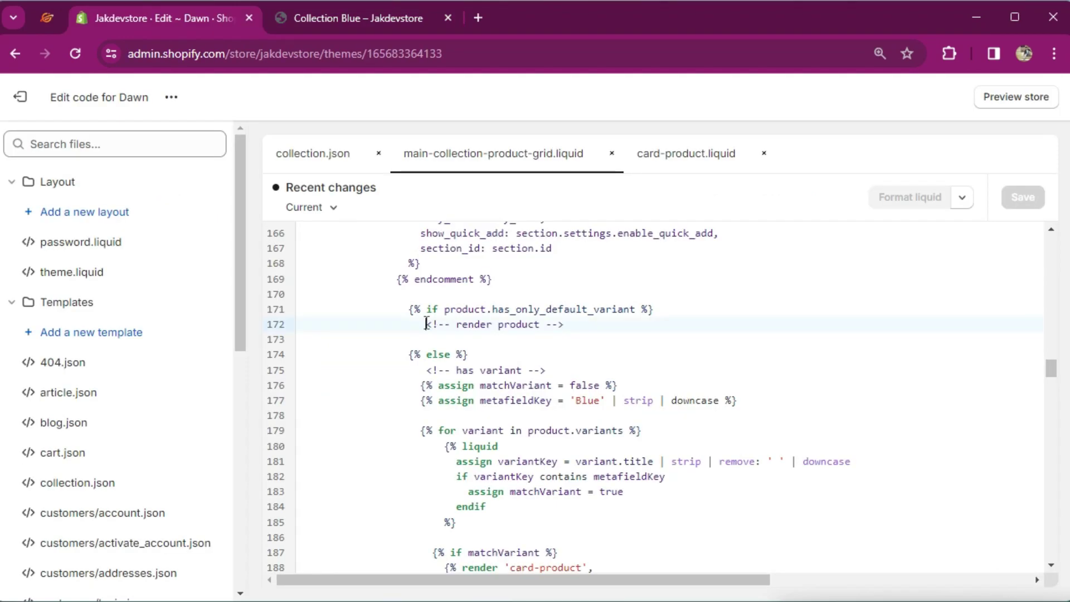
left_click_drag(427, 323, 576, 327)
left_click(561, 337)
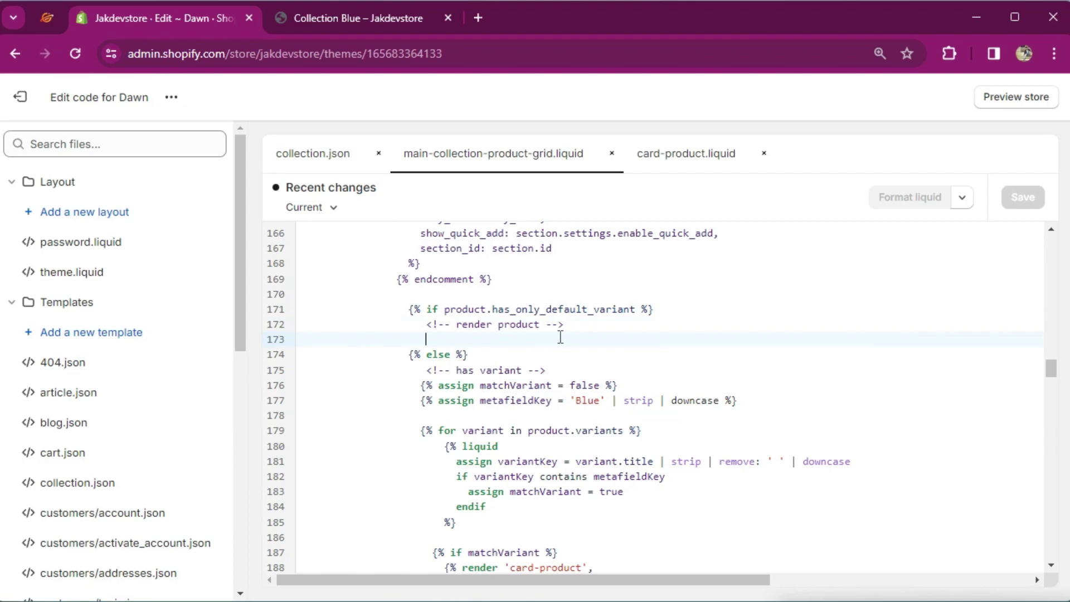
scroll(561, 337, "up", 3)
left_click_drag(421, 431, 409, 276)
key("ctrl+c")
Step: Paste the render block into the has_only_default_variant branch, save, and reload to see four Blue cards
scroll(452, 371, "down", 2)
left_click(458, 411)
key("ctrl+v")
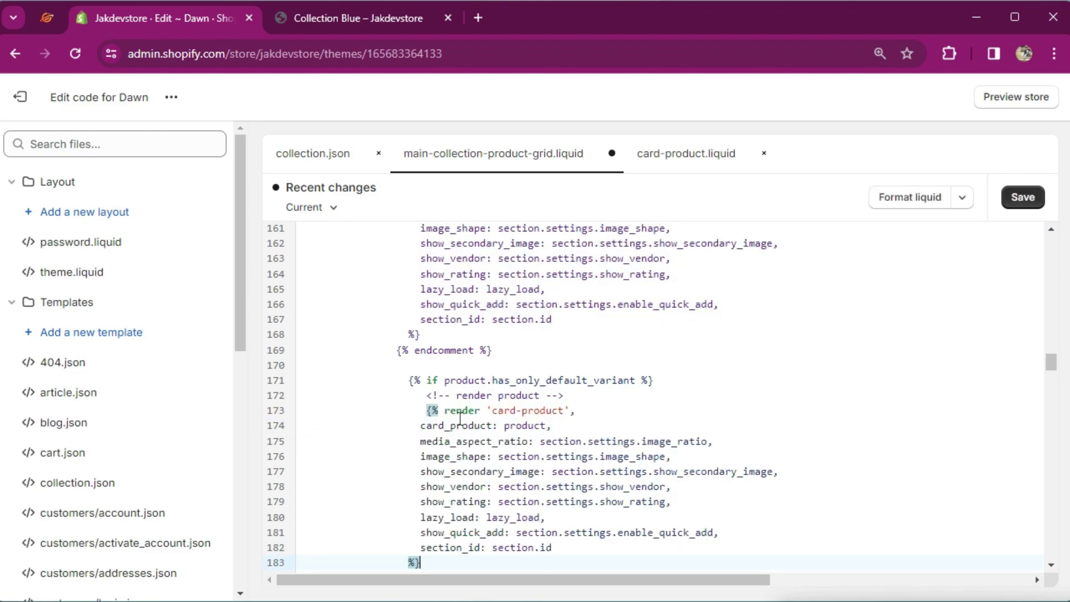
scroll(459, 417, "down", 2)
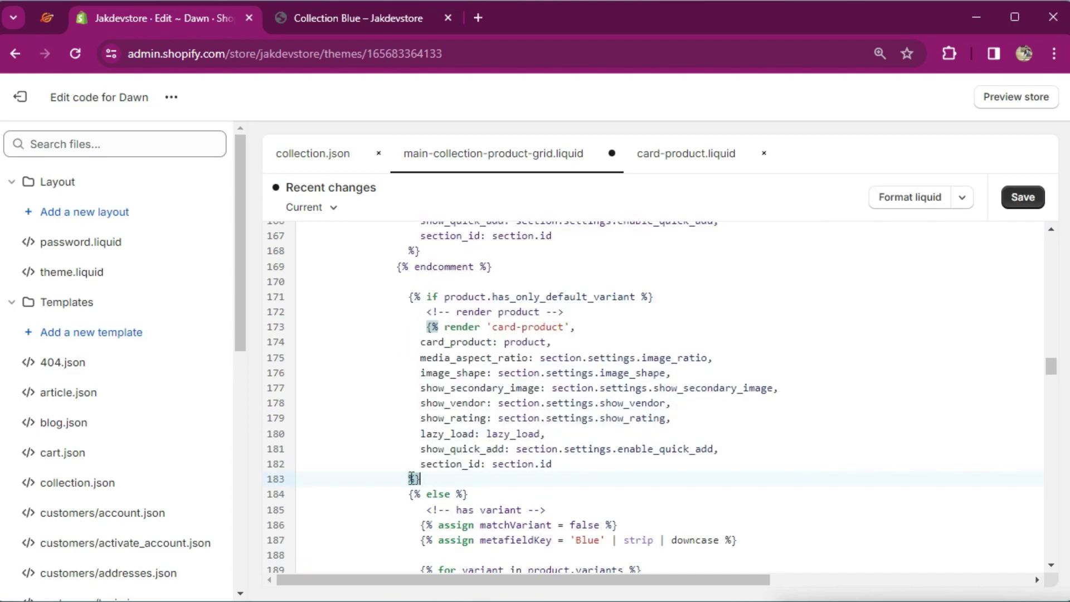
left_click_drag(552, 463, 420, 342)
left_click(1022, 197)
key("ctrl+Tab")
key("F5")
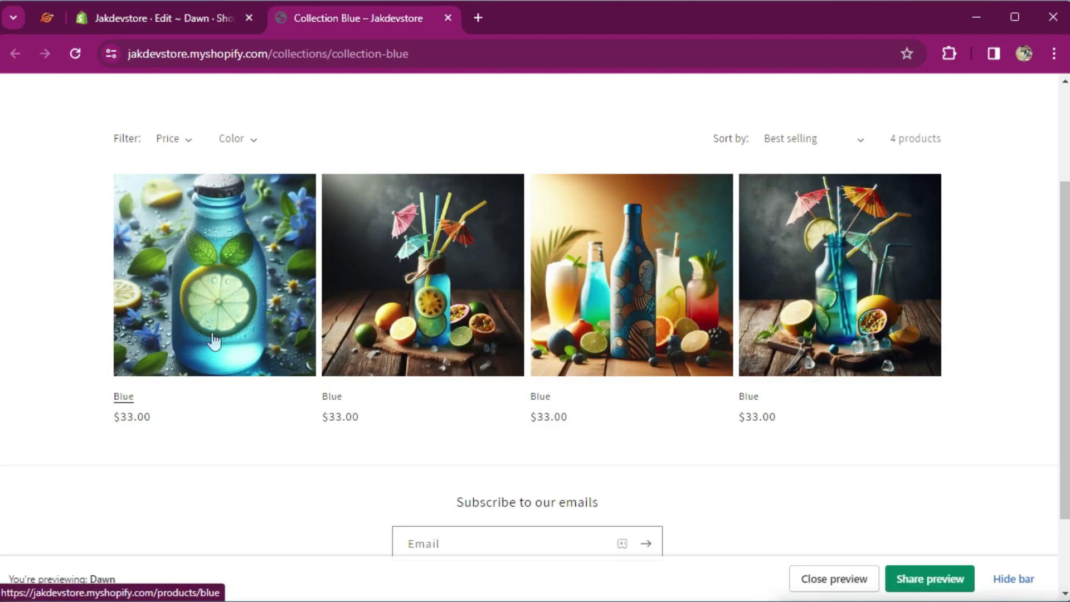
Step: Open the first Blue card's product page ($33.00) in a new tab, then put the code caret on line 213
right_click(123, 397)
left_click(208, 169)
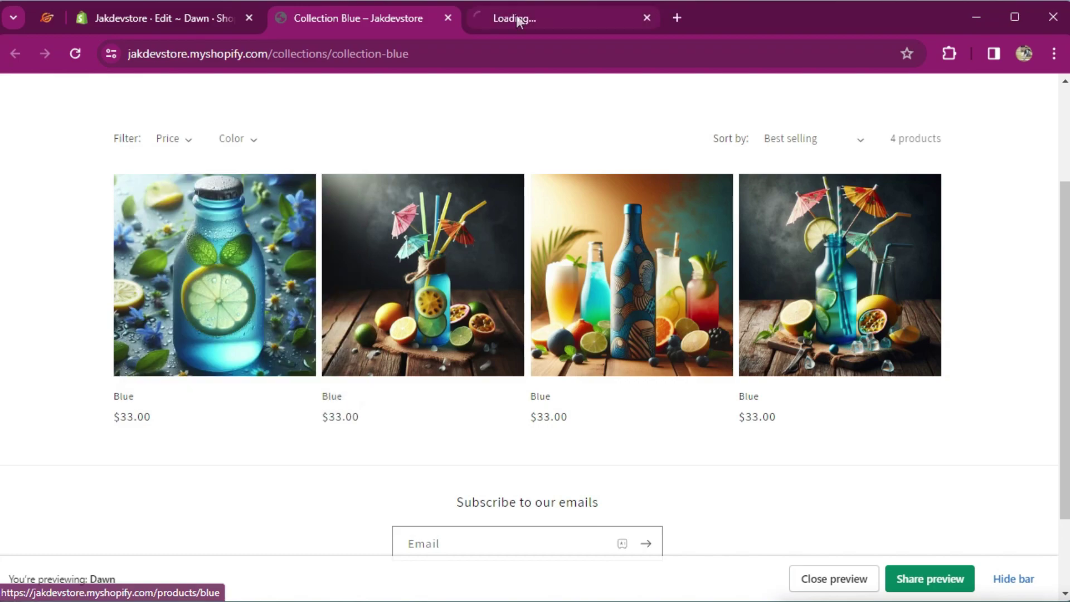
left_click(517, 18)
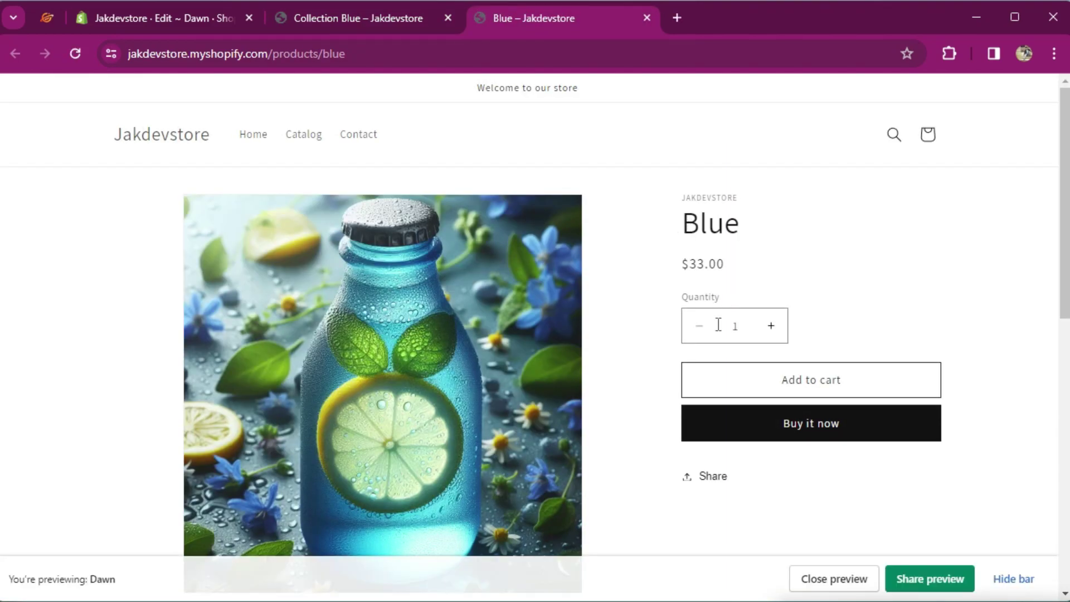
left_click(162, 18)
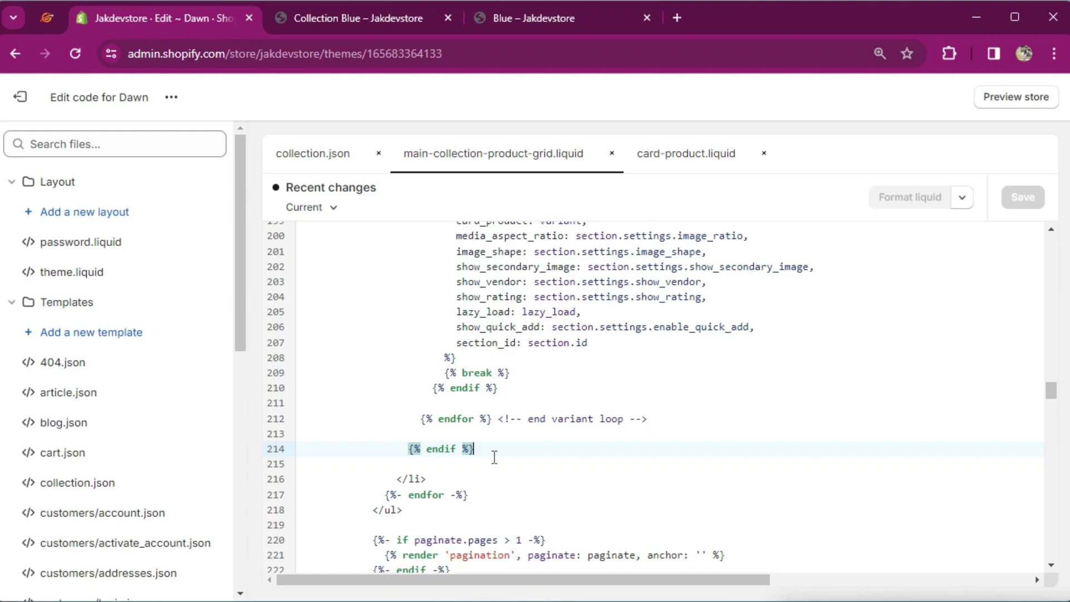
left_click(478, 435)
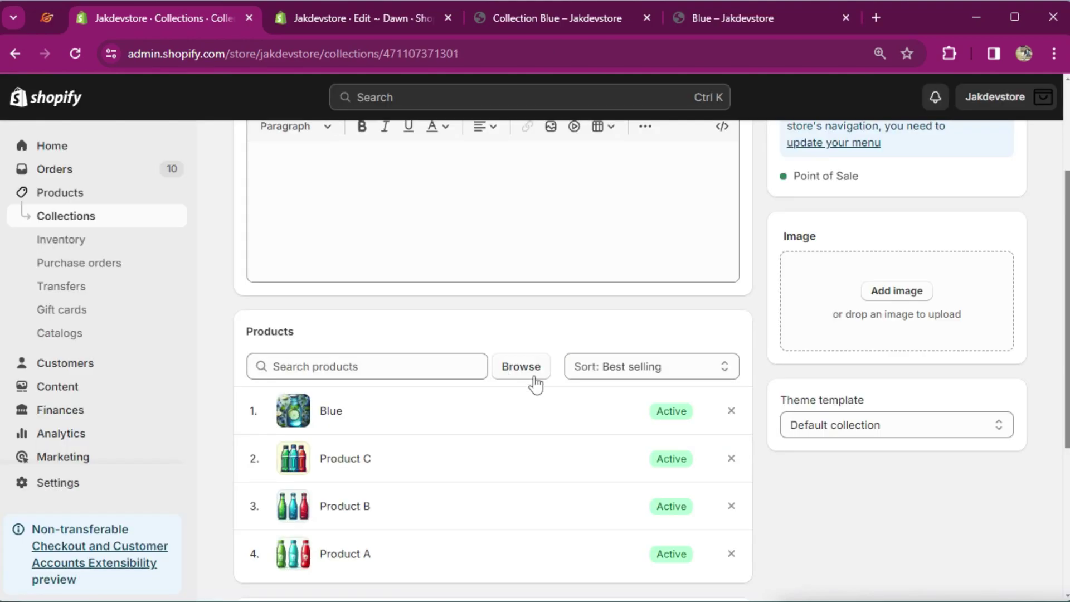
Step: Add Front Loading Kids Art Frame to Collection Blue and reload the storefront, now counting 5 products
left_click(526, 371)
scroll(446, 346, "down", 3)
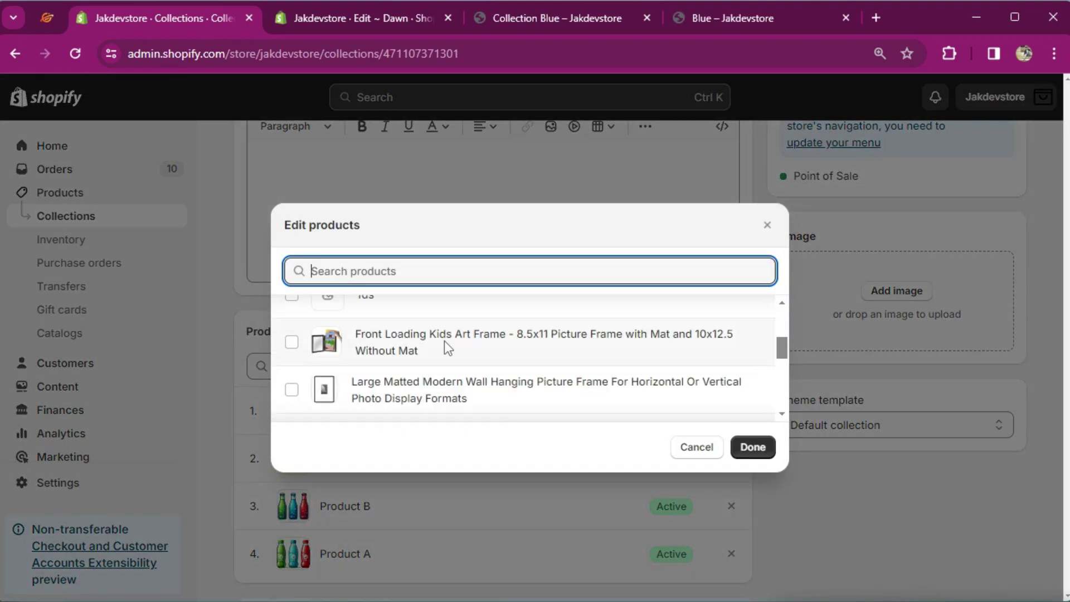
left_click(445, 348)
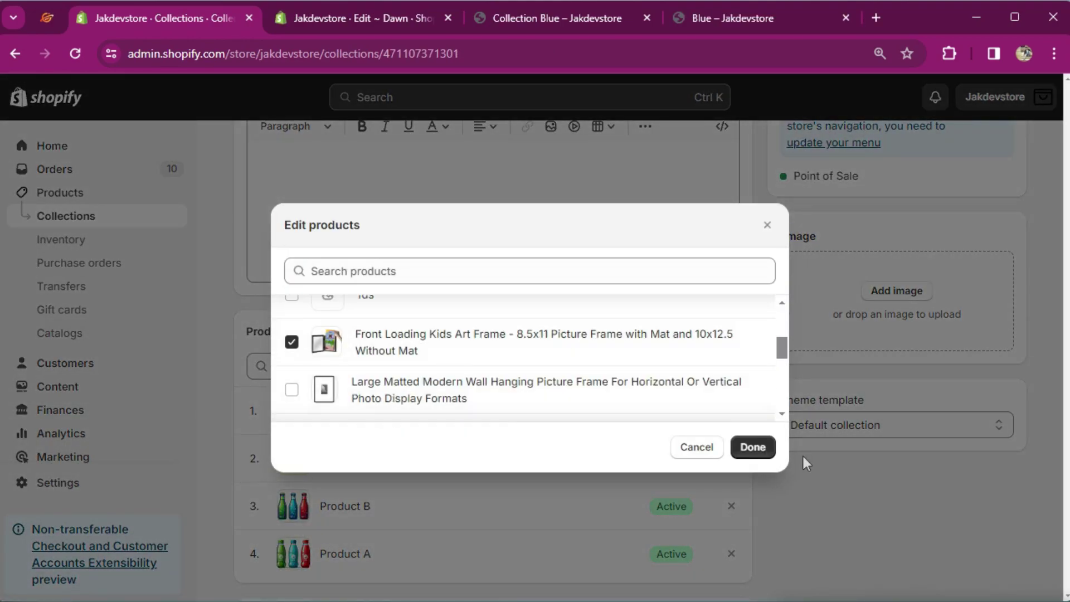
left_click(766, 447)
scroll(232, 306, "down", 3)
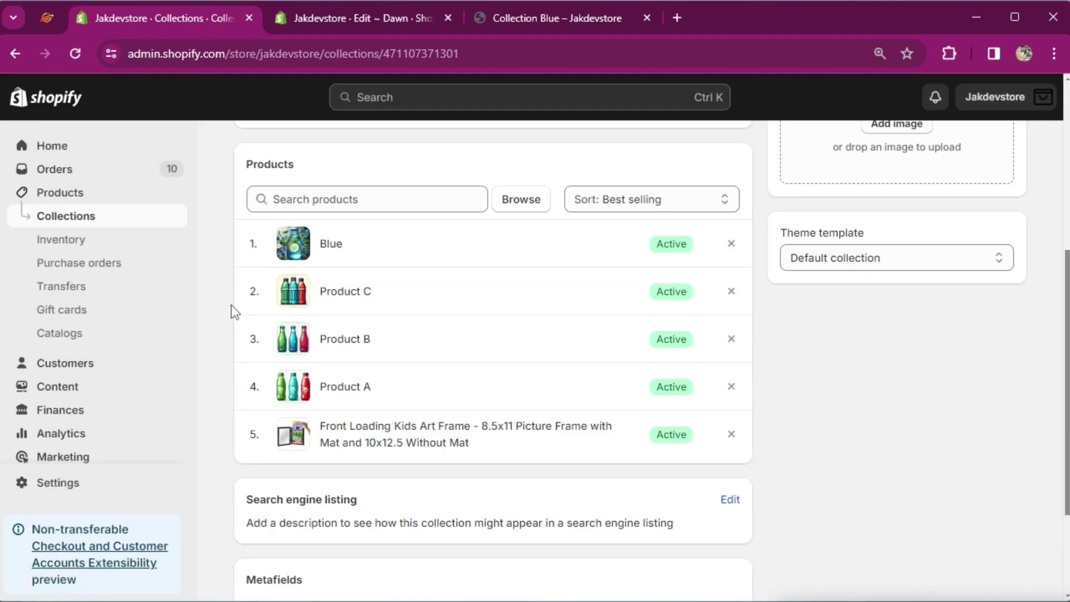
scroll(232, 305, "up", 6)
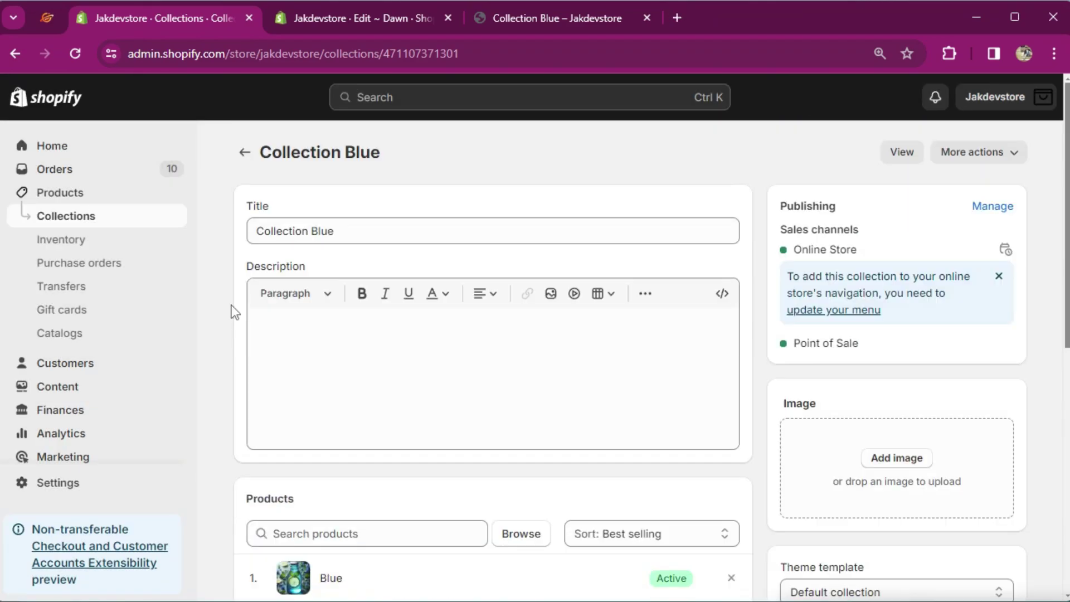
left_click(539, 23)
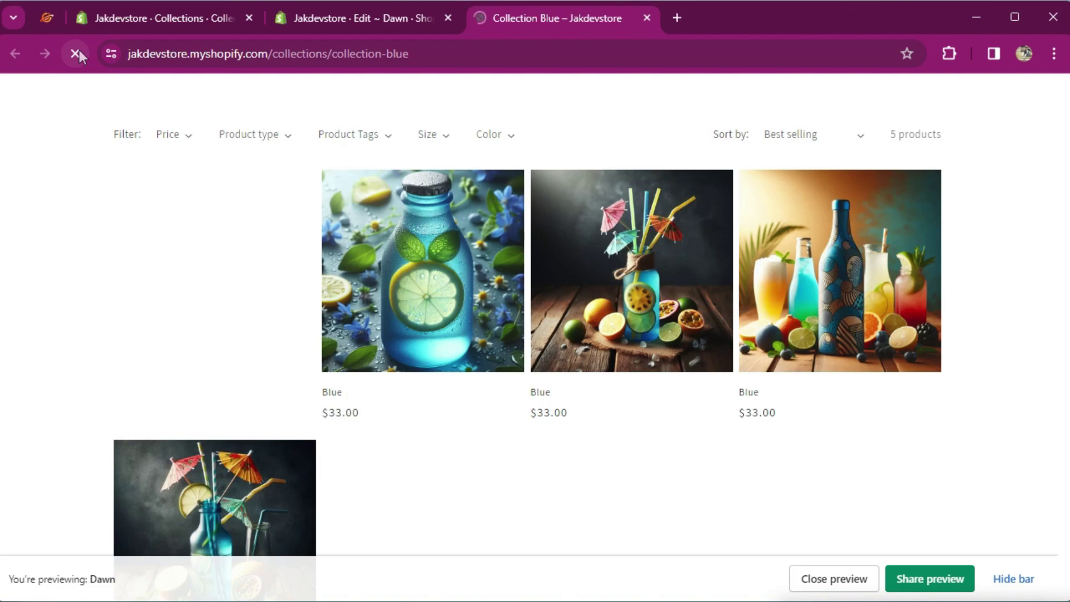
left_click(78, 51)
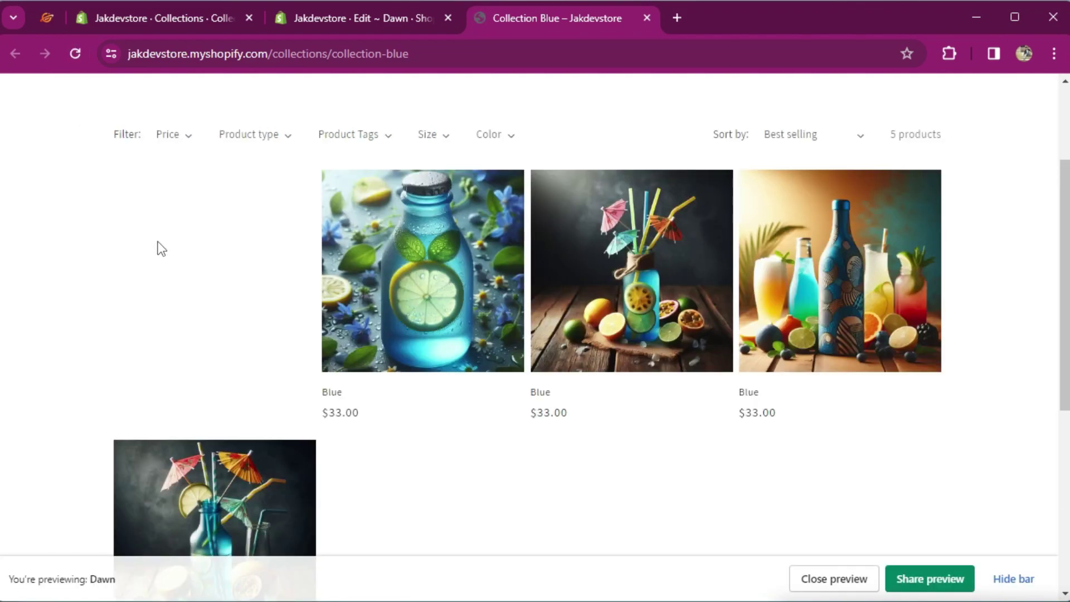
Step: Add an {% if matchVariant != true %} … {% endif %} block after the variant loop's endfor
key("ctrl+shift+Tab")
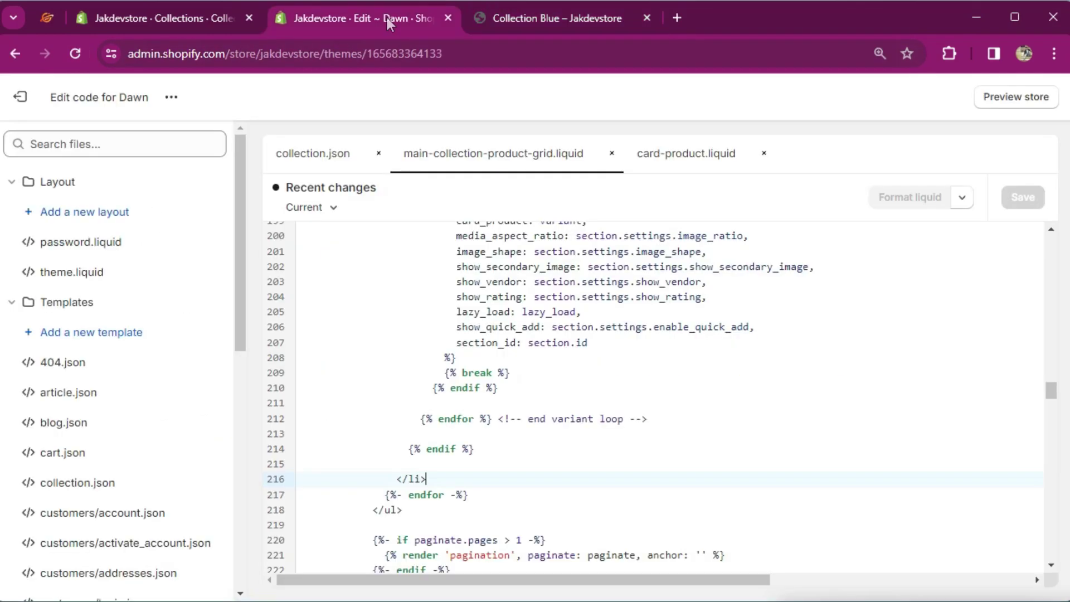
left_click(488, 454)
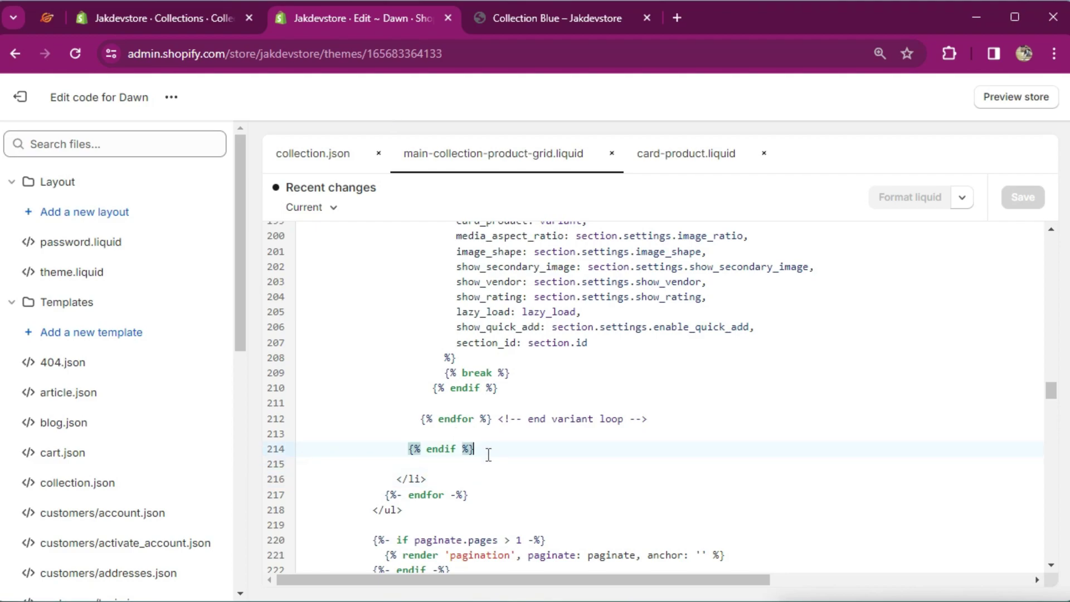
scroll(488, 455, "up", 2)
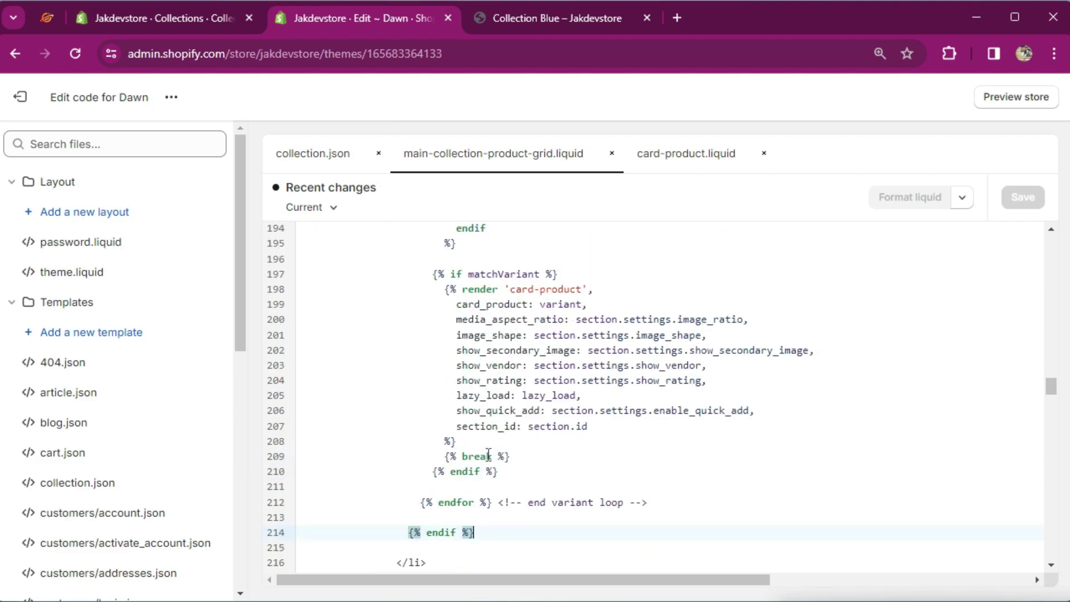
key("Up")
key("Return")
key("Return")
key("Up")
type("{% ")
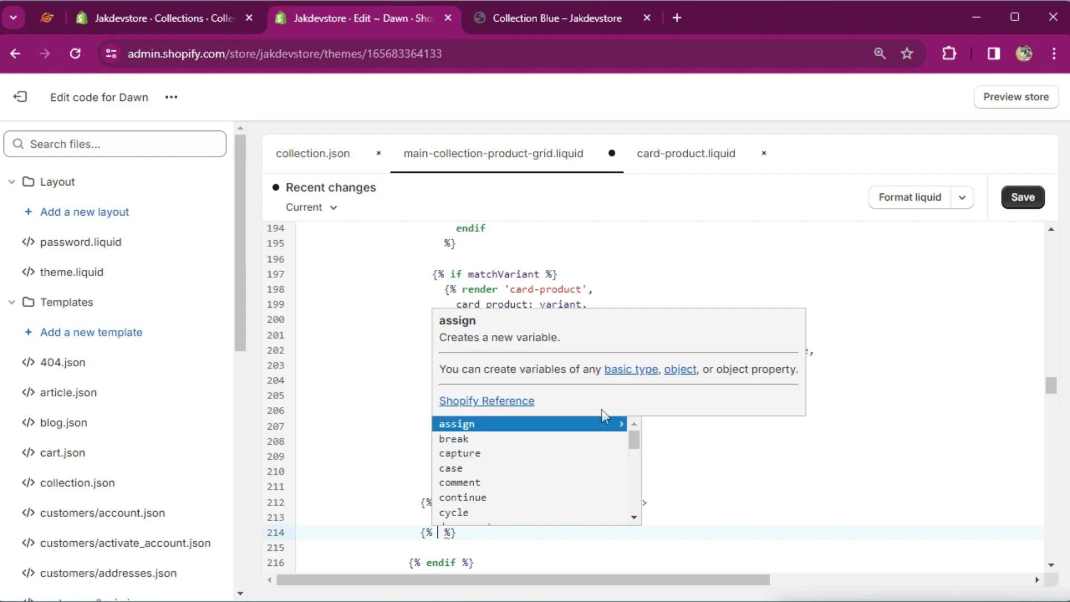
type("if matchVariant")
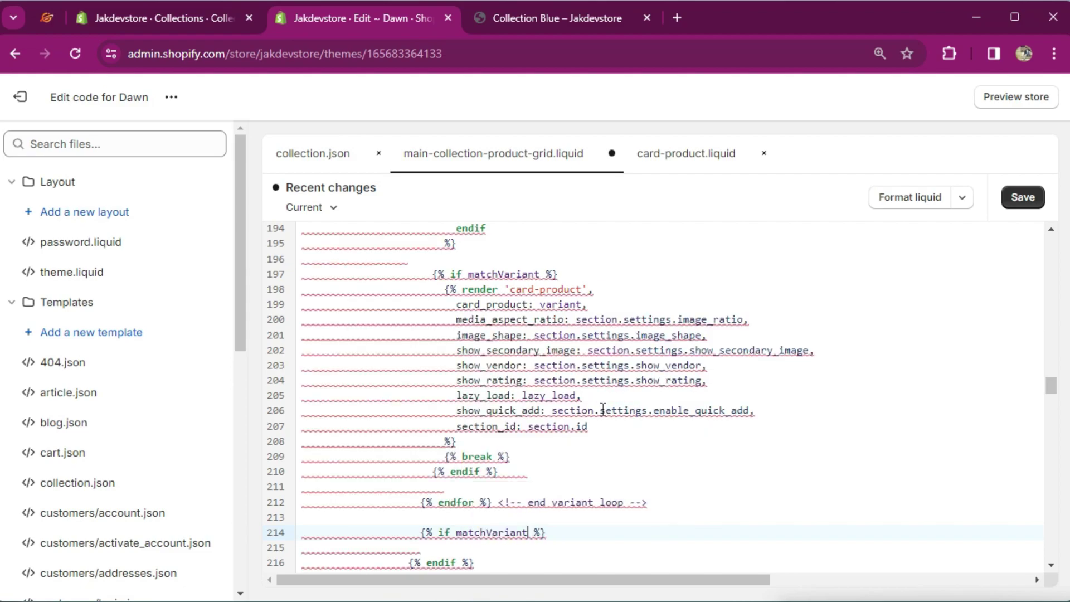
type(" != tr")
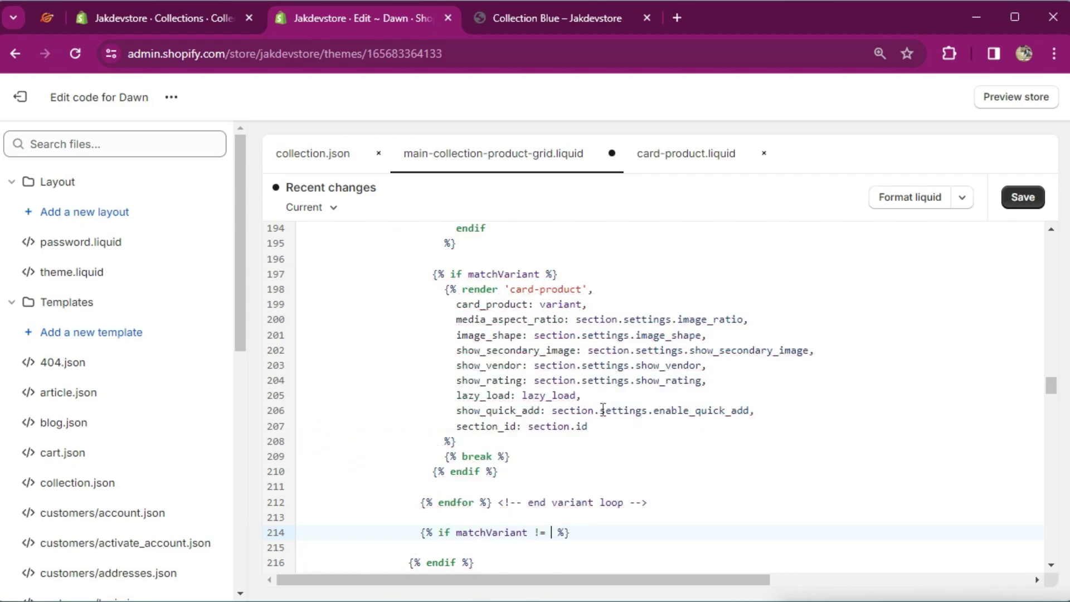
type("ue")
key("End")
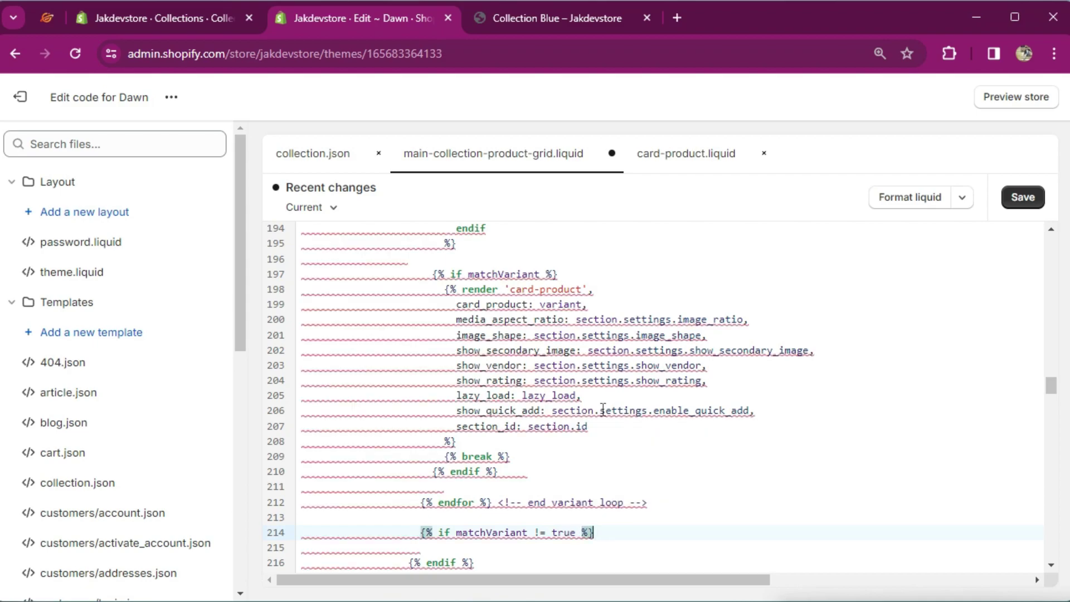
key("Return")
type("{% ")
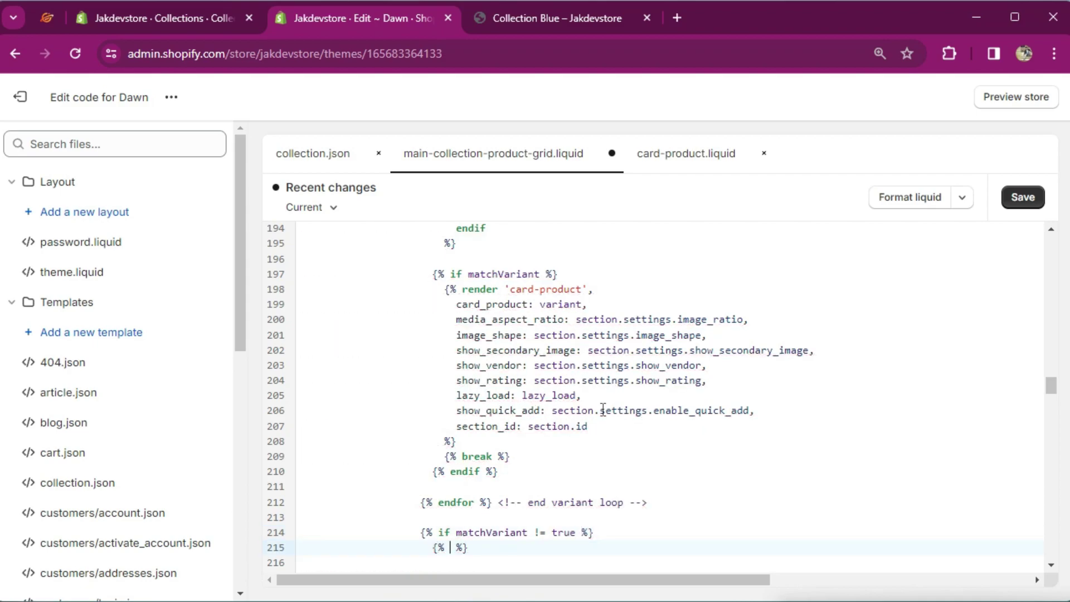
type("endif")
left_click(434, 545)
key("BackSpace")
key("BackSpace")
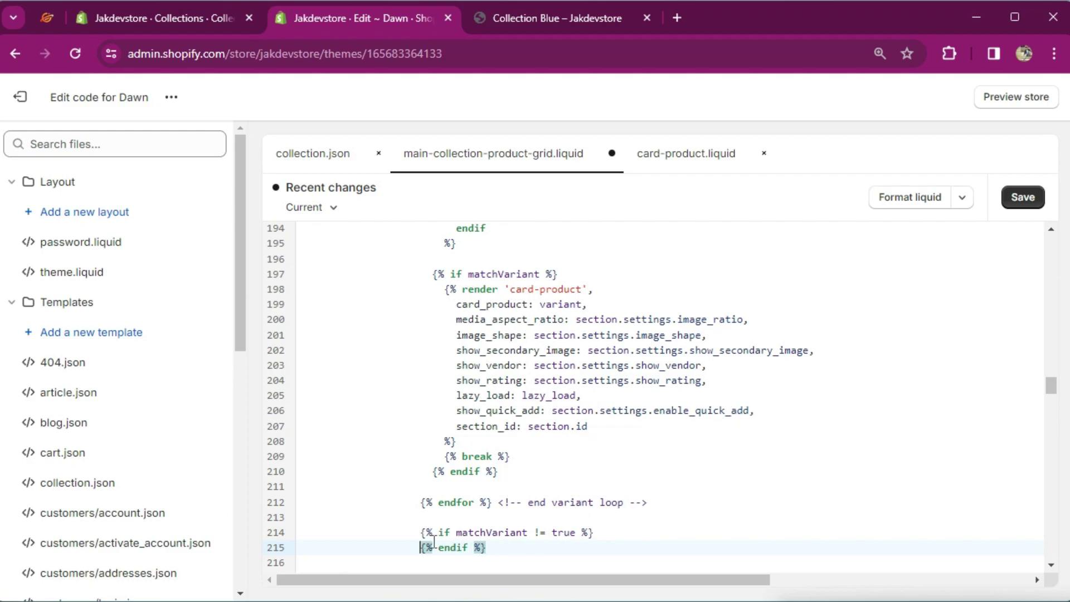
Step: Paste the card-product render block from clipboard history inside the new if block
left_click(606, 534)
key("Return")
scroll(605, 518, "down", 2)
scroll(604, 507, "up", 2)
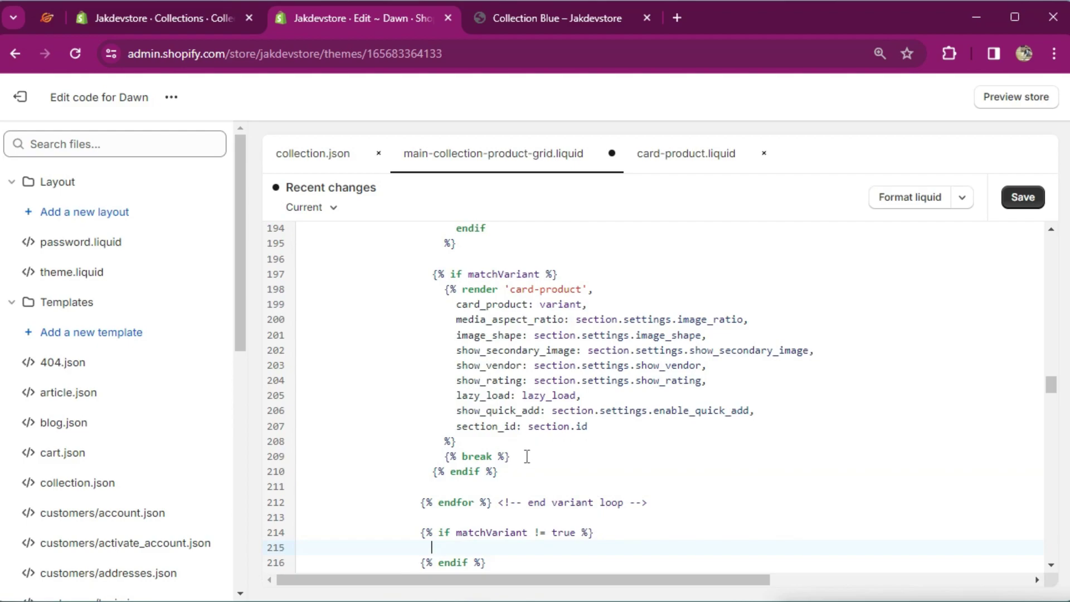
scroll(528, 460, "down", 2)
key("super+v")
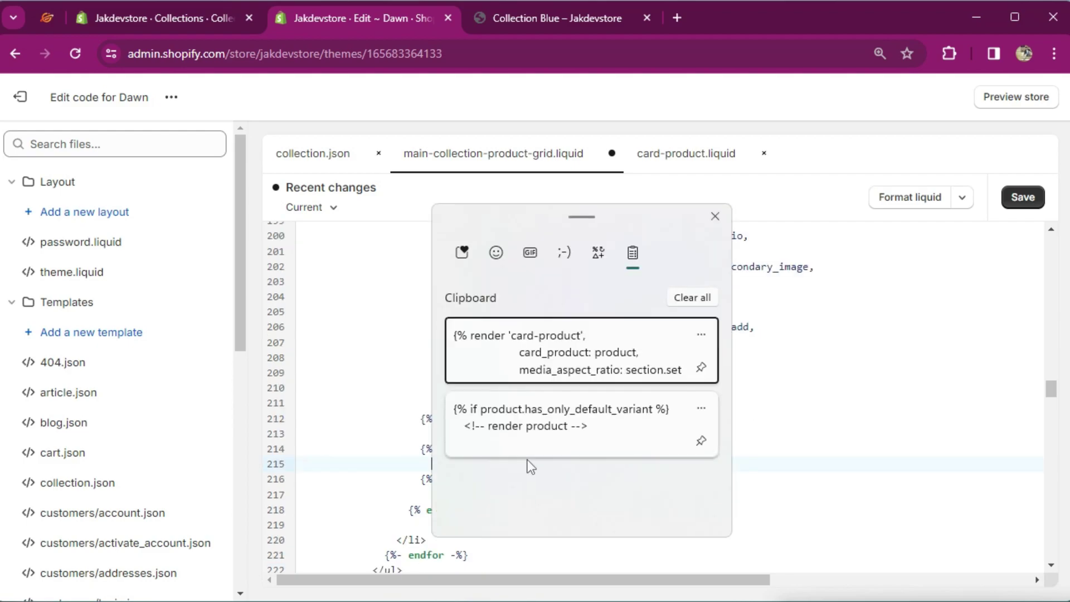
left_click(531, 371)
Step: Save the grid template and reload the storefront collection to test the fallback
left_click(1022, 197)
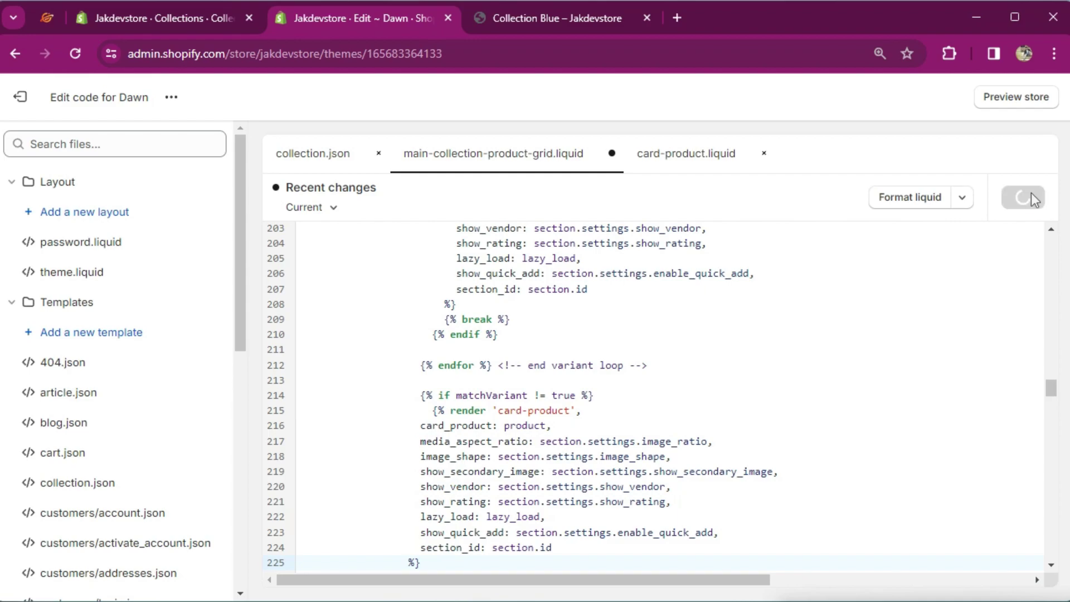
left_click(557, 18)
left_click(75, 53)
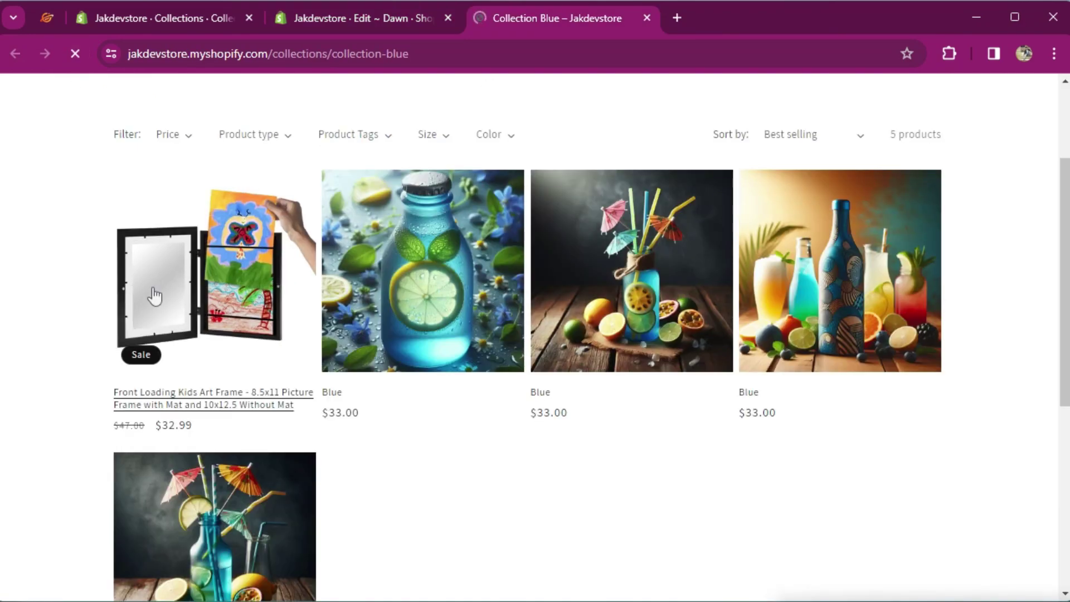
Step: Return to the code editor and select the hardcoded 'Blue' value on line 187
left_click(362, 18)
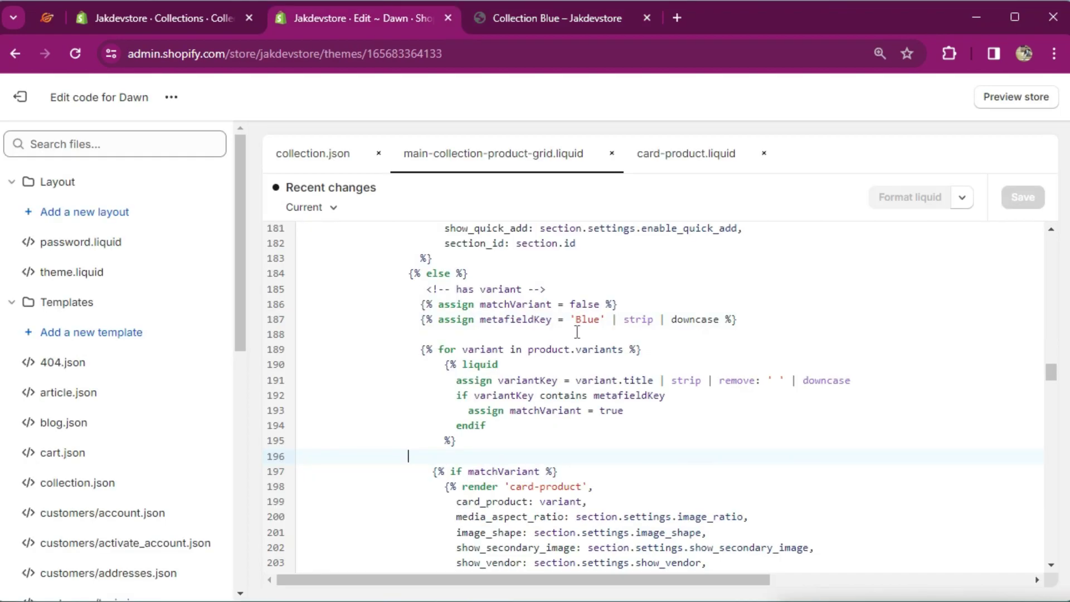
left_click_drag(575, 320, 599, 325)
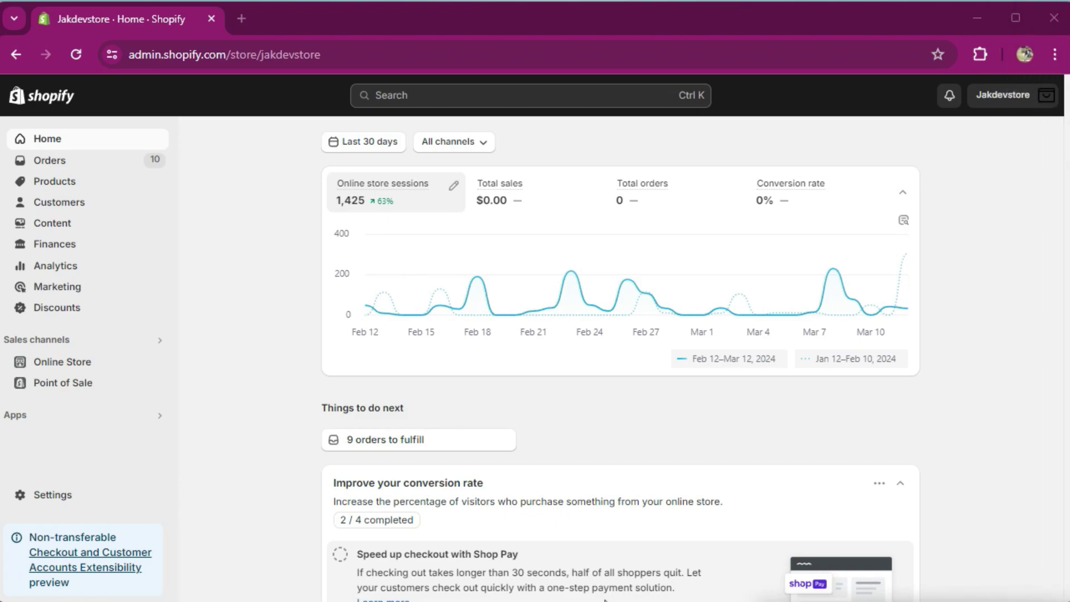
Step: Start a new collection metafield definition under Settings > Custom data > Collections
left_click(83, 498)
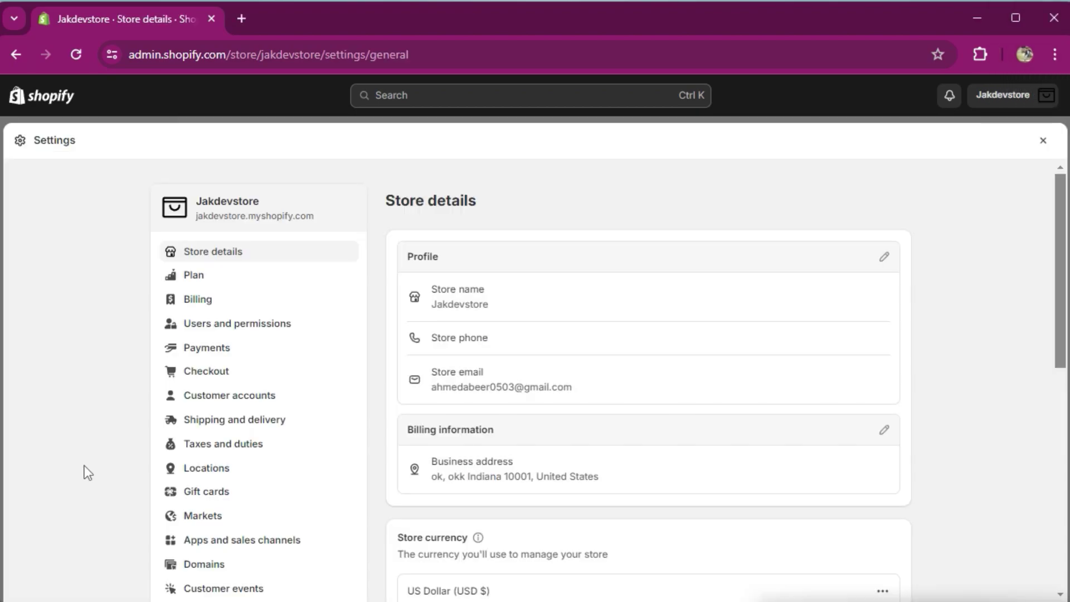
scroll(84, 463, "down", 5)
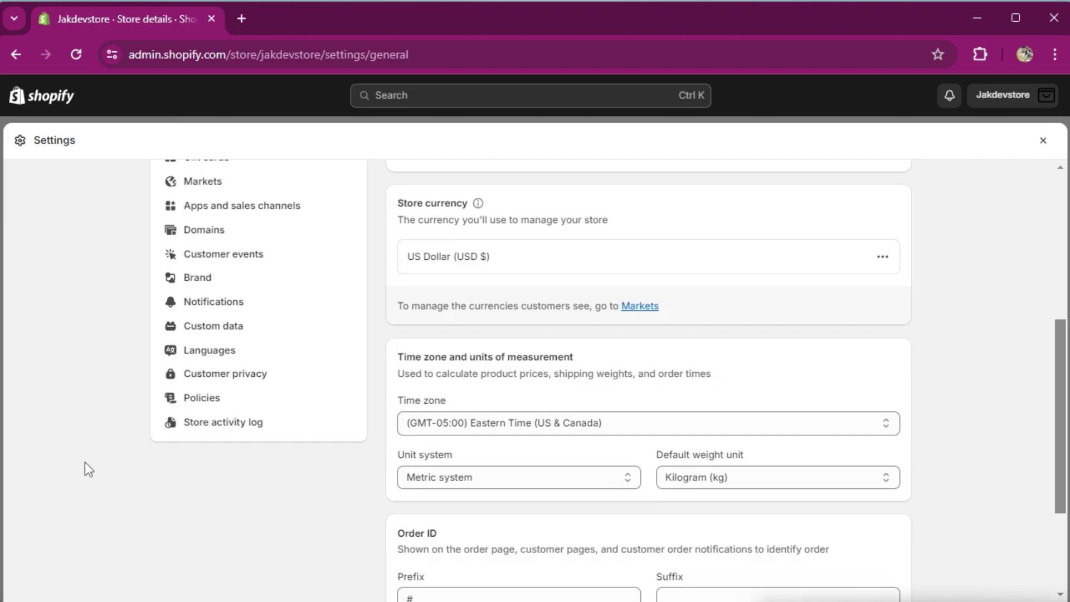
left_click(239, 330)
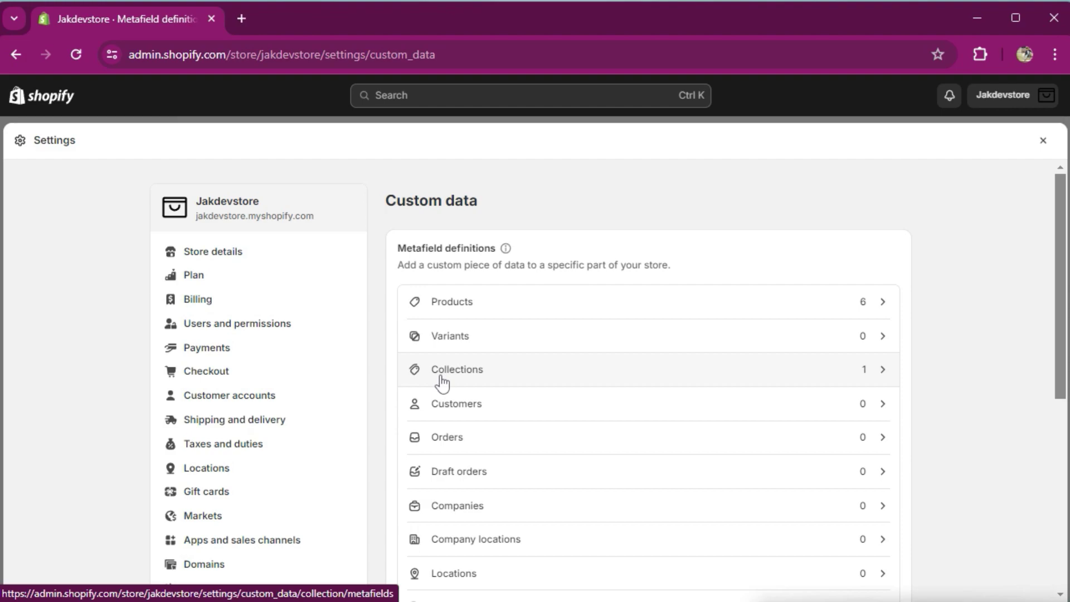
left_click(442, 383)
left_click(891, 206)
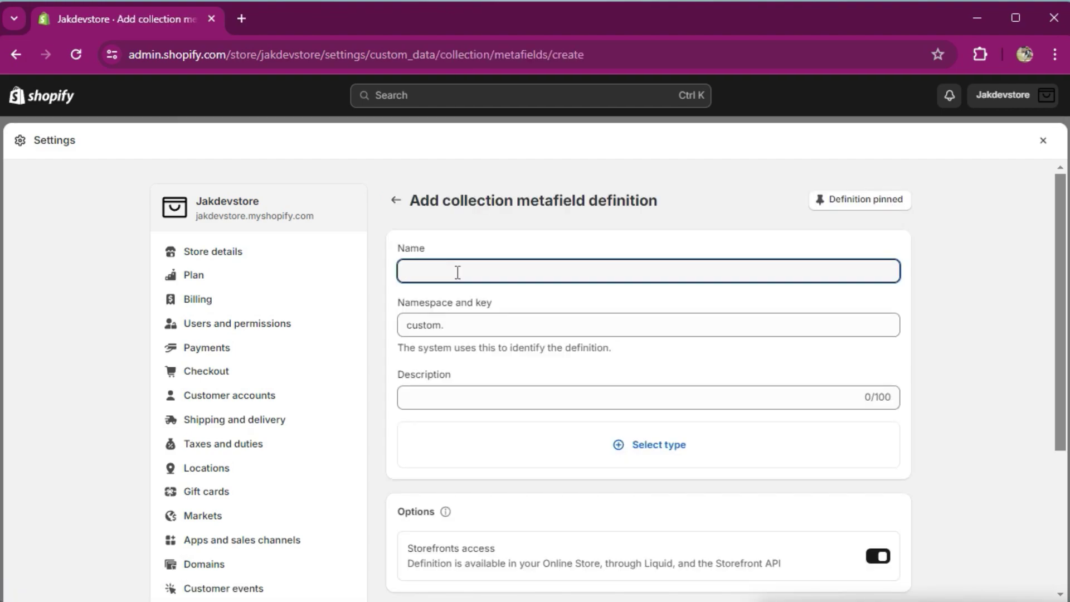
Step: Name the definition matchVariant and check its key is custom.matchvariant
type("match")
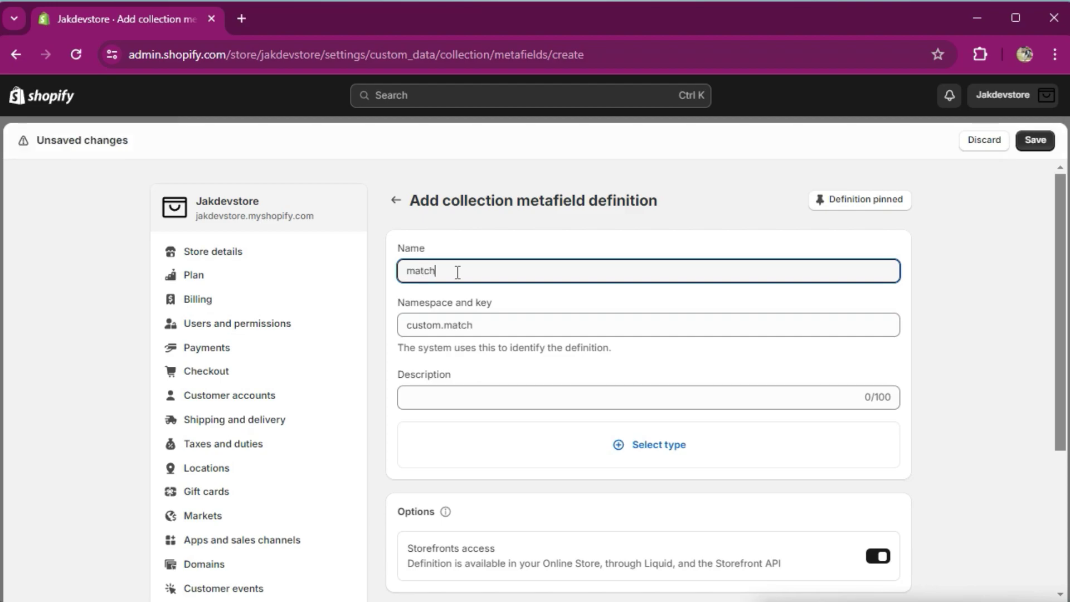
type("Variant")
double_click(457, 272)
double_click(423, 326)
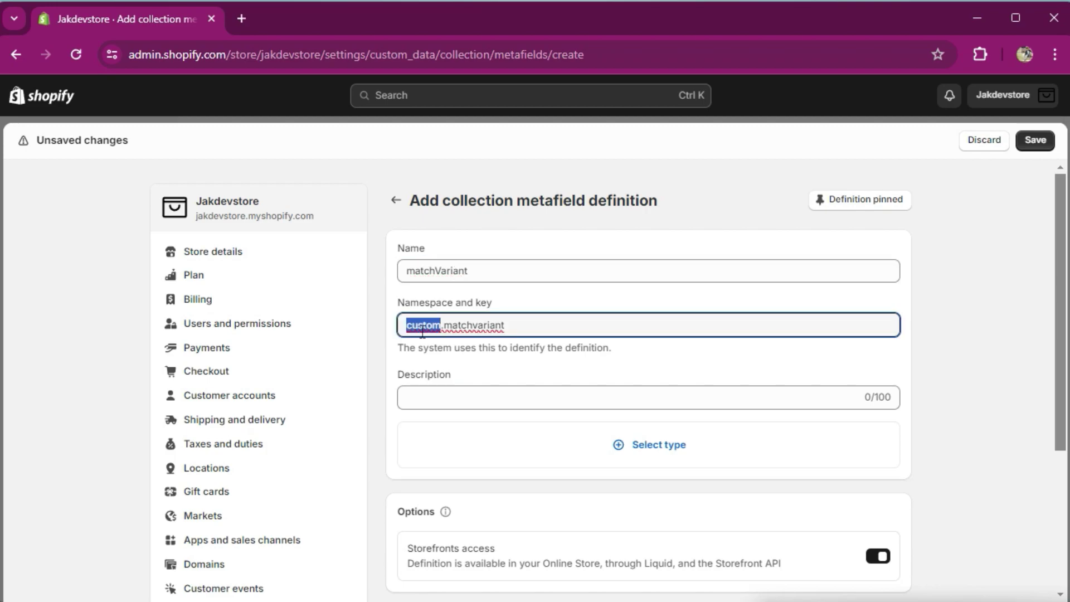
double_click(466, 326)
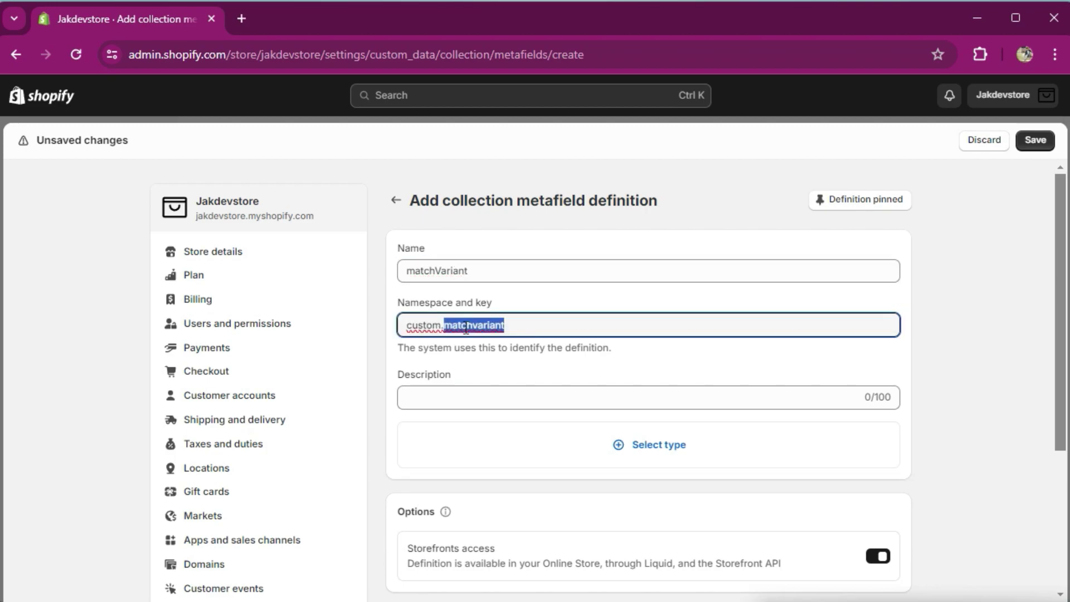
left_click(512, 325)
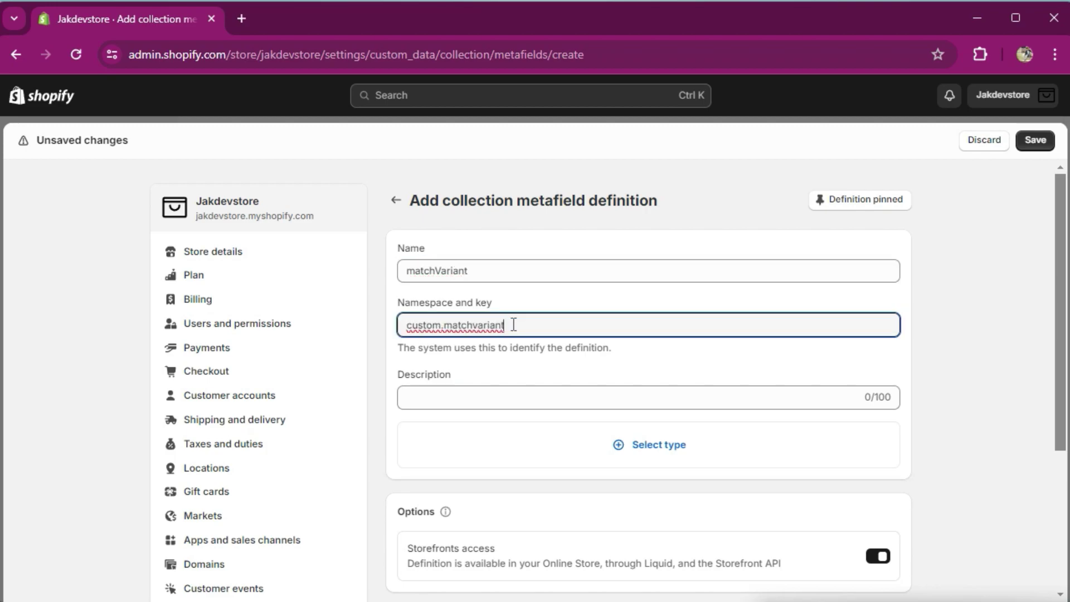
left_click(435, 394)
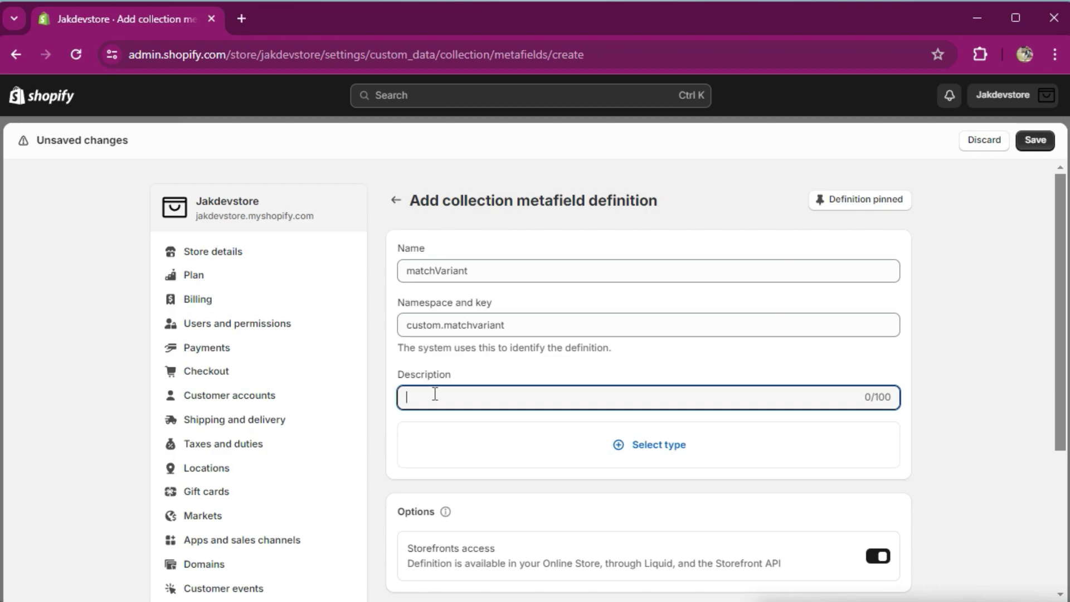
Step: Set the content type to Single line text, save, and return to Collection Blue
left_click(530, 457)
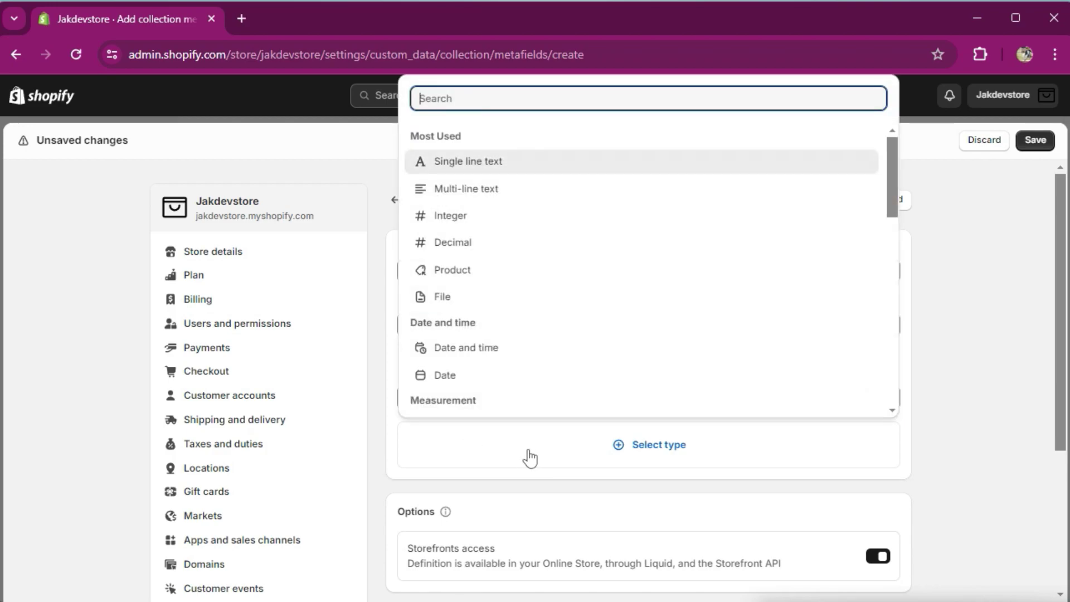
left_click(509, 168)
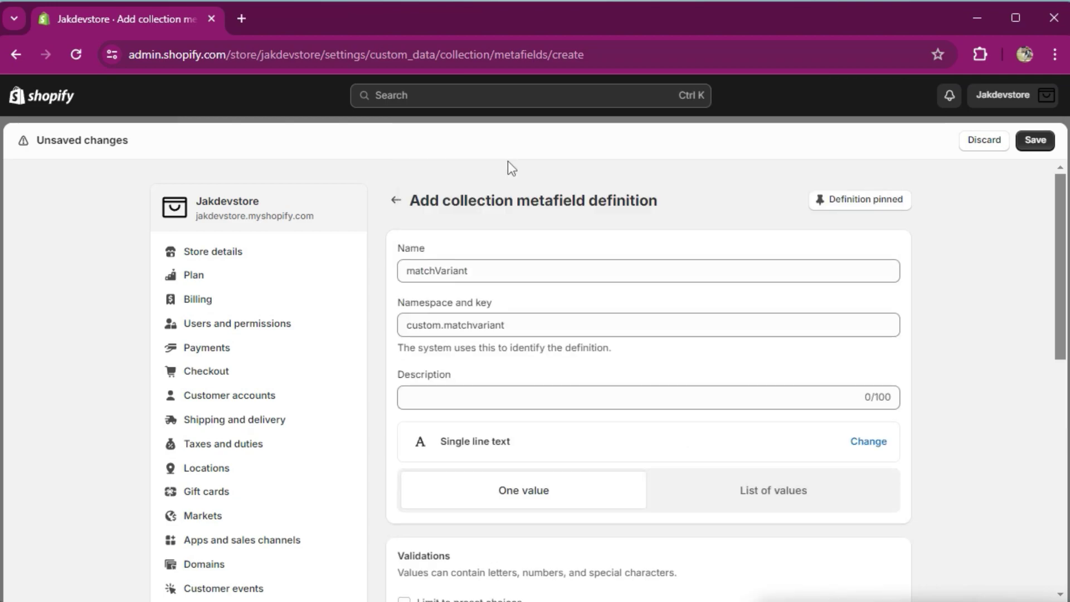
scroll(511, 169, "down", 15)
left_click(887, 450)
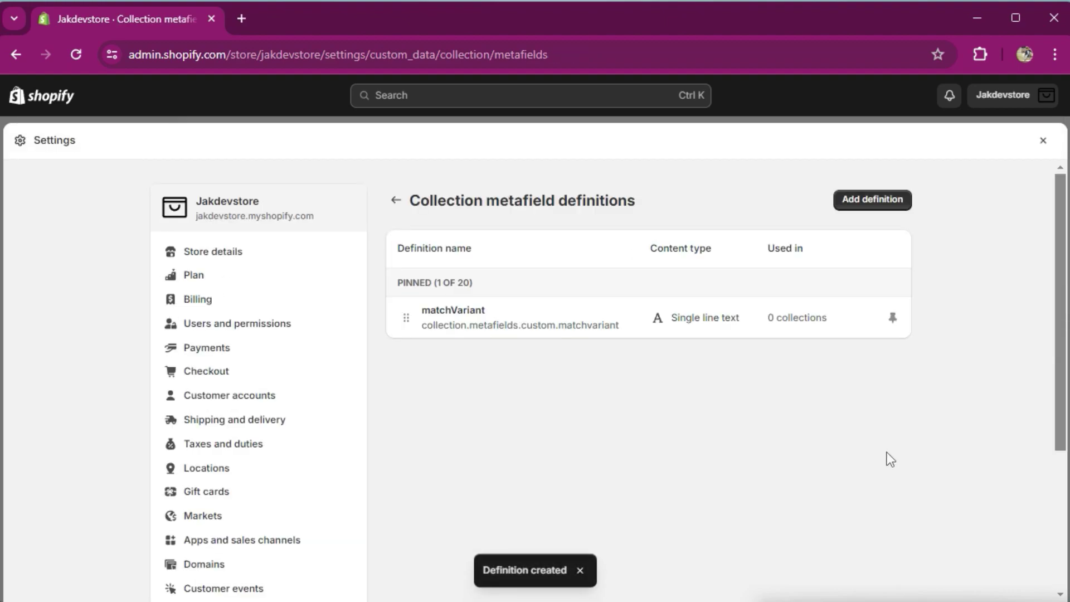
left_click(1043, 139)
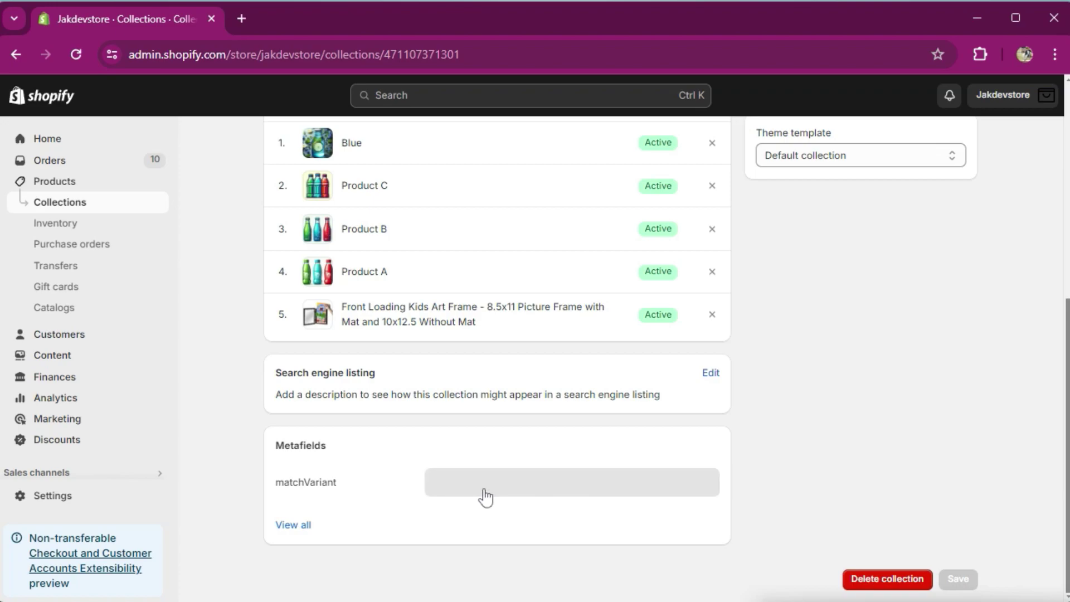
Step: Enter Blue as Collection Blue's matchVariant value and save the collection
left_click(443, 488)
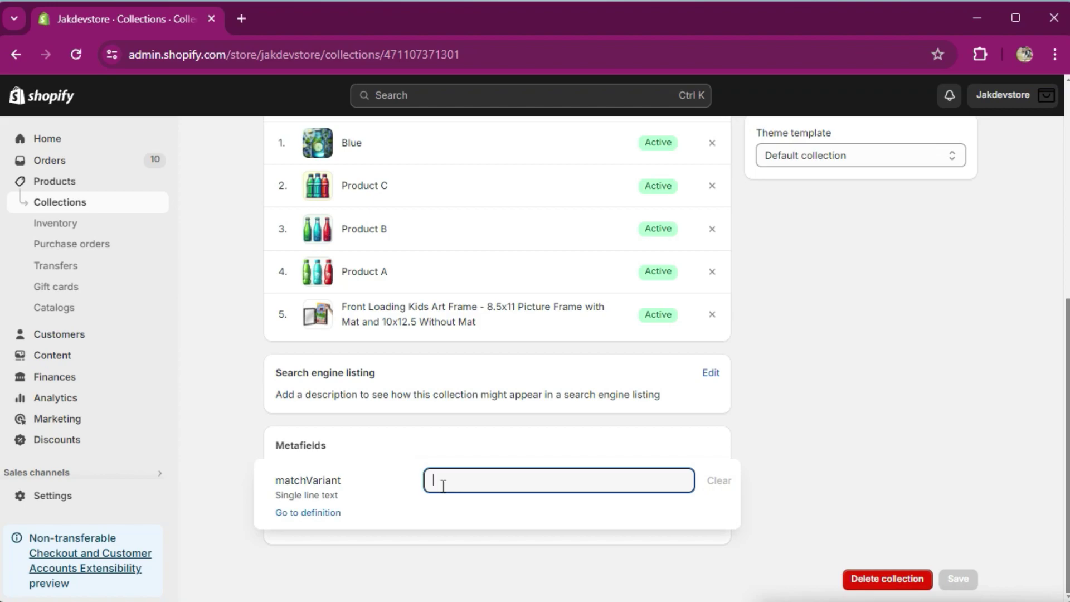
type("Blue")
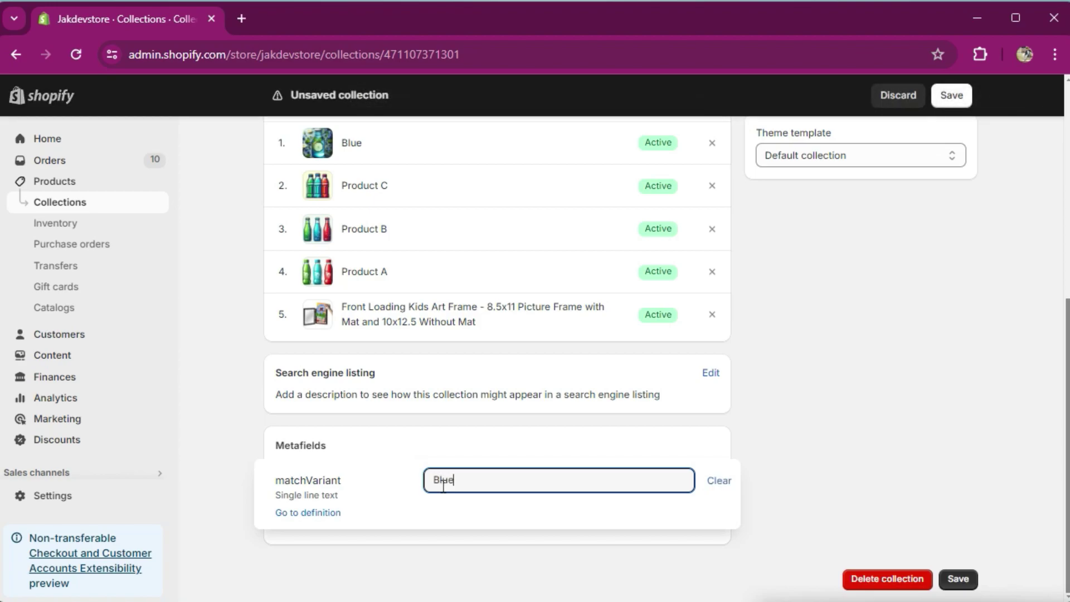
left_click(959, 581)
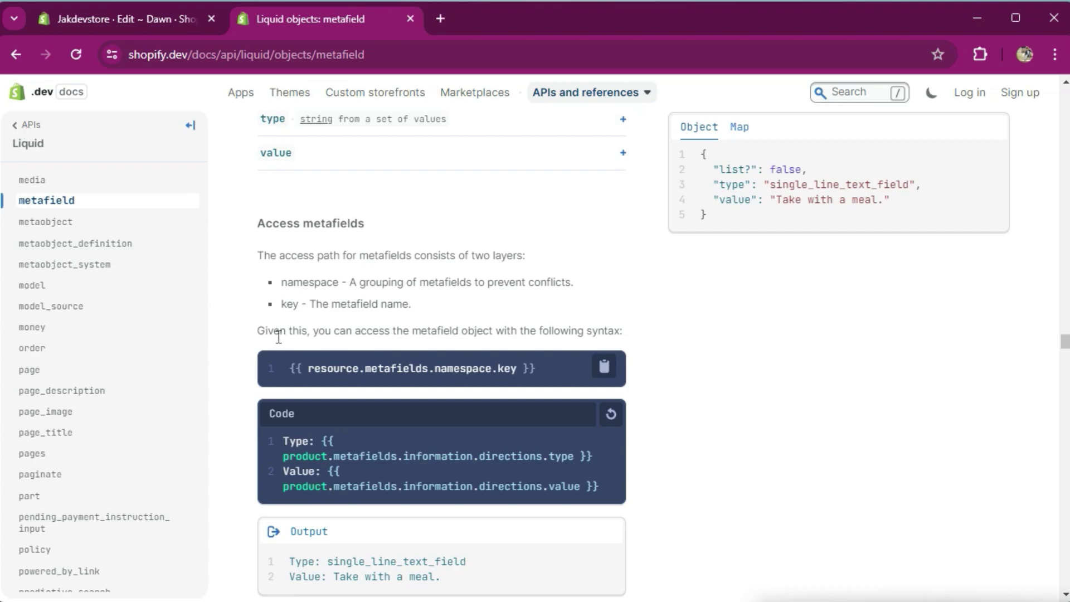
Step: Check the resource.metafields access syntax in the Liquid docs, then return to the code editor
double_click(330, 369)
double_click(384, 368)
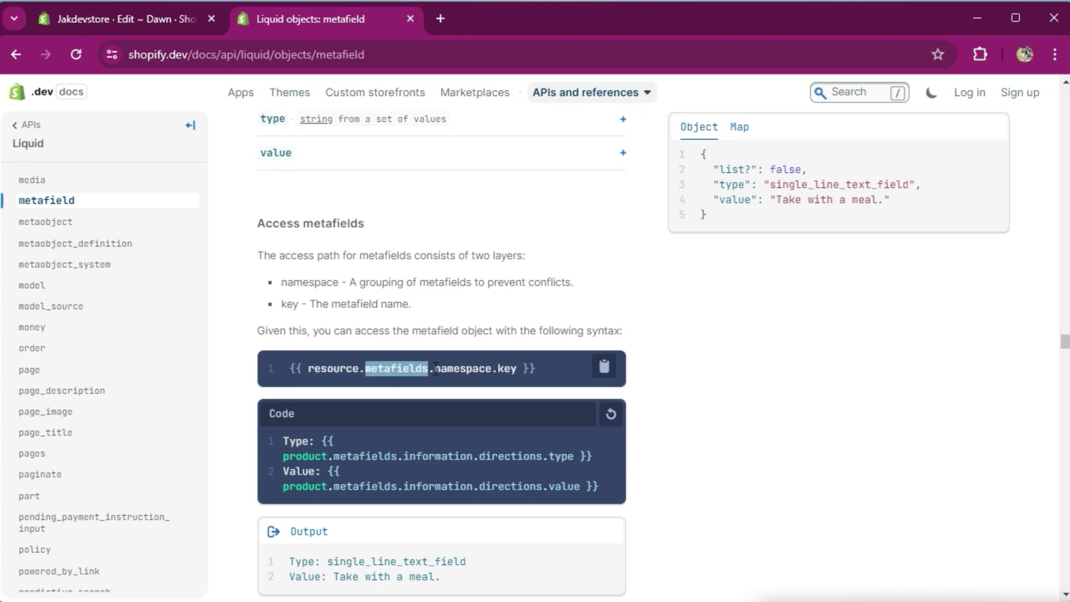
left_click(86, 12)
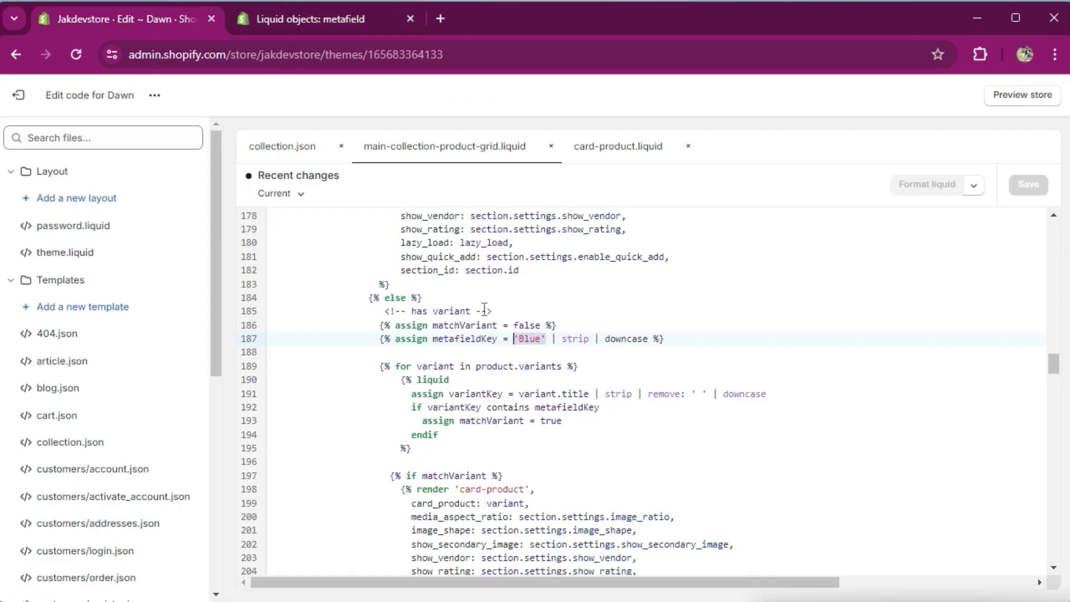
Step: Replace 'Blue' on line 187 with collection.metafields.custom.matchVariant using autocomplete
key("BackSpace")
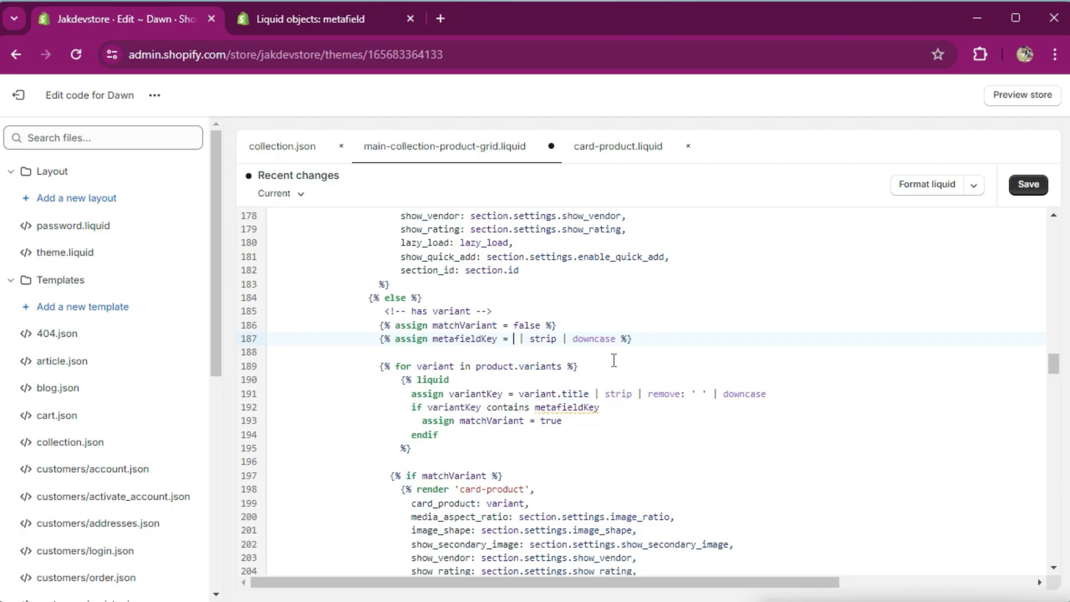
type("collect")
key("Return")
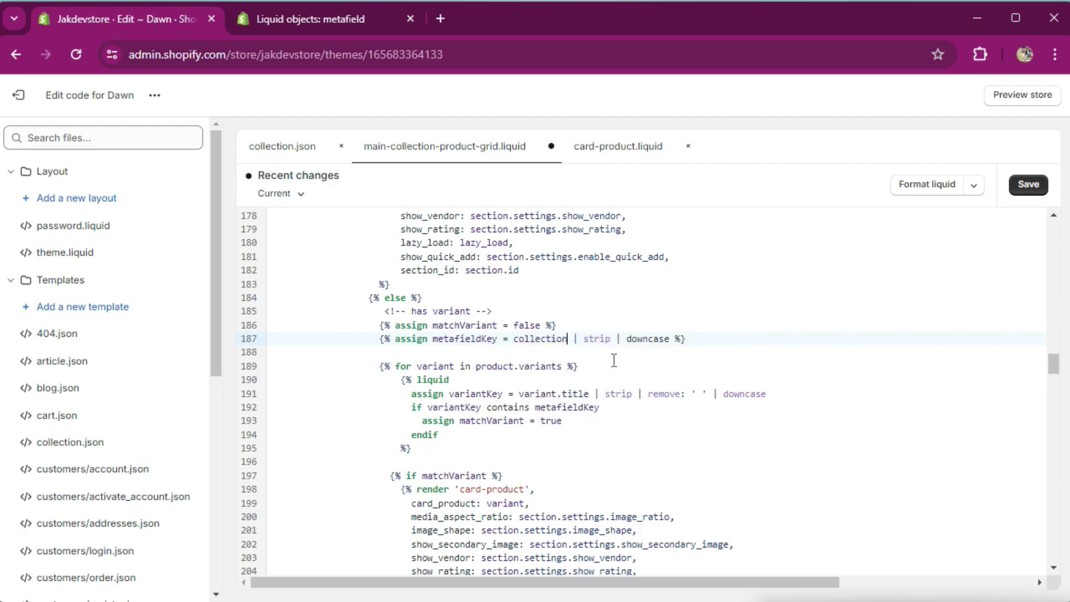
type(".met")
key("Return")
type(".")
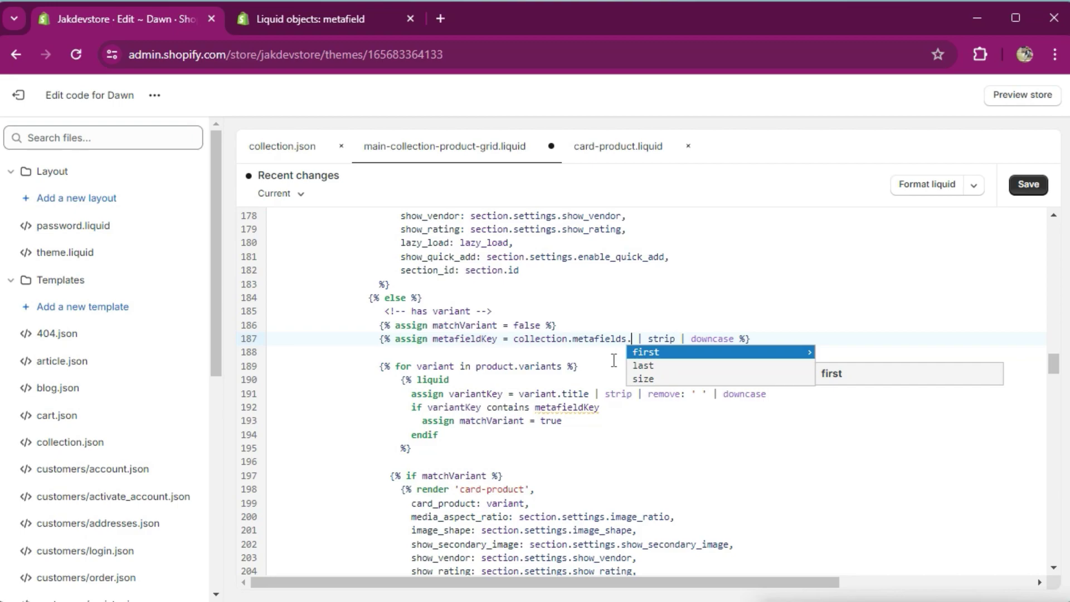
type("custom.")
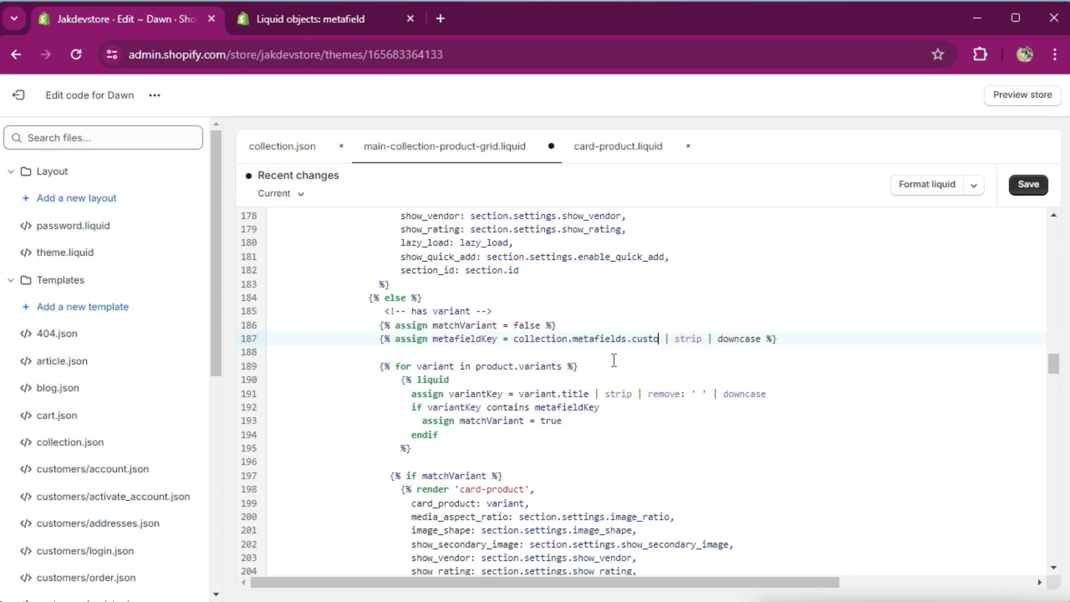
type("matchVariant")
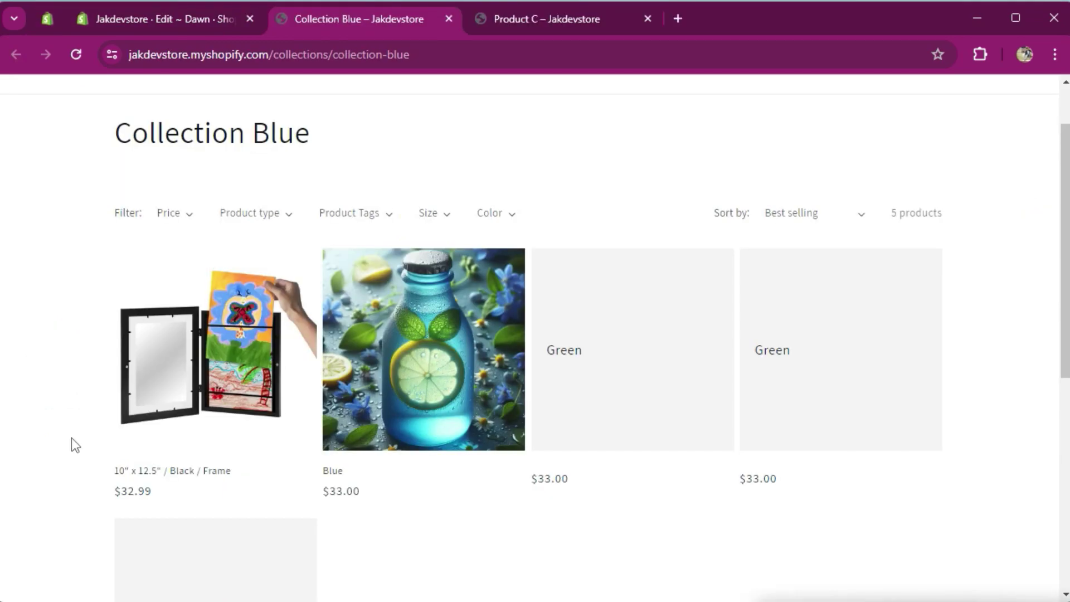
Step: Review the storefront and the metafield key, then return to the theme code editor
scroll(71, 438, "down", 3)
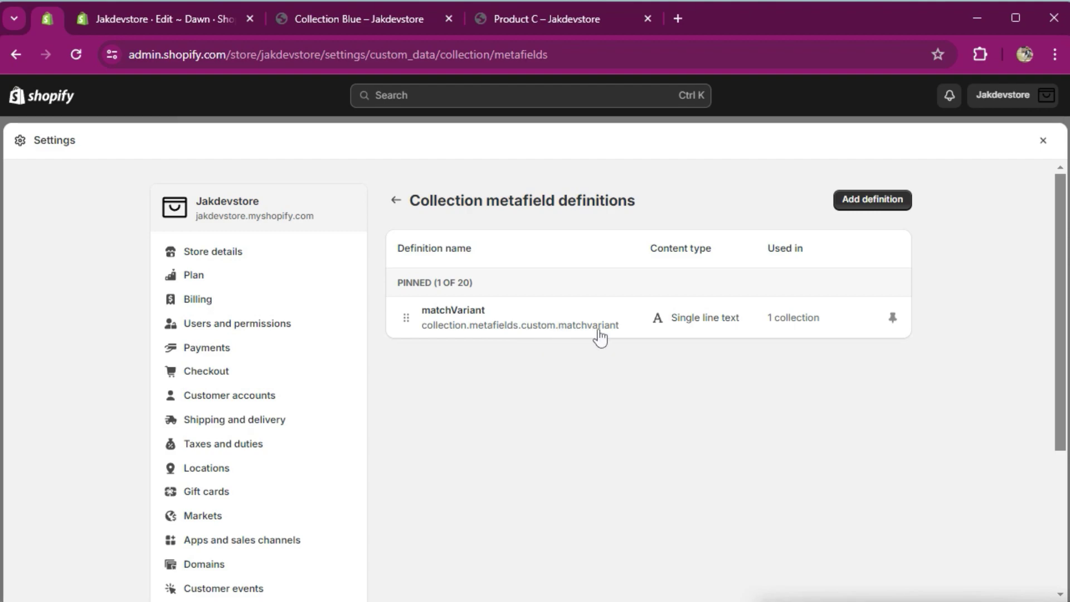
left_click(300, 21)
left_click(210, 17)
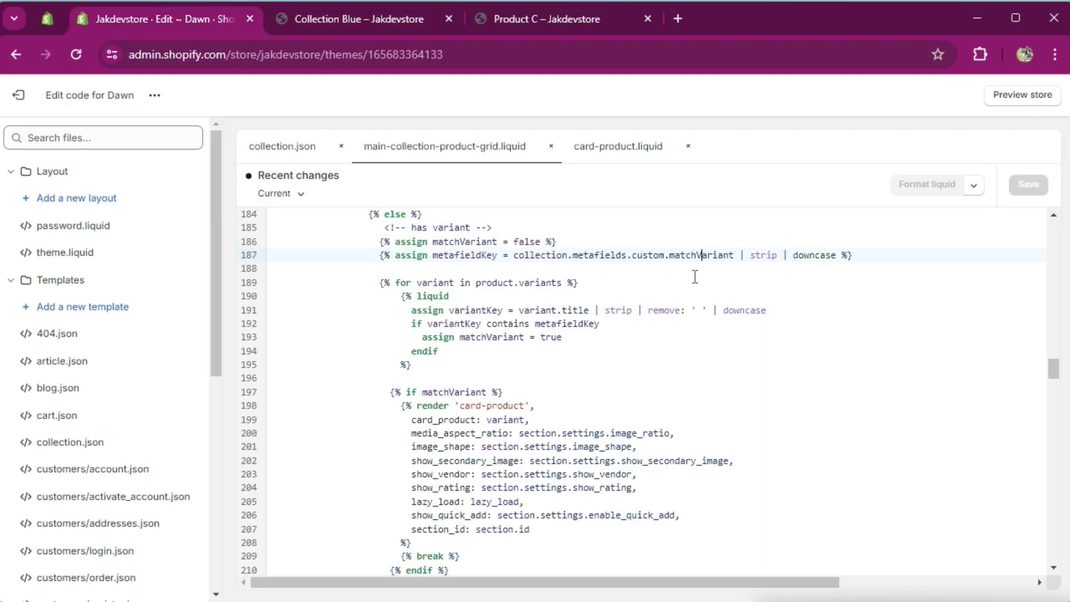
Step: Change the key to lowercase custom.matchvariant and save the grid file
key("BackSpace")
type("v")
left_click(1038, 187)
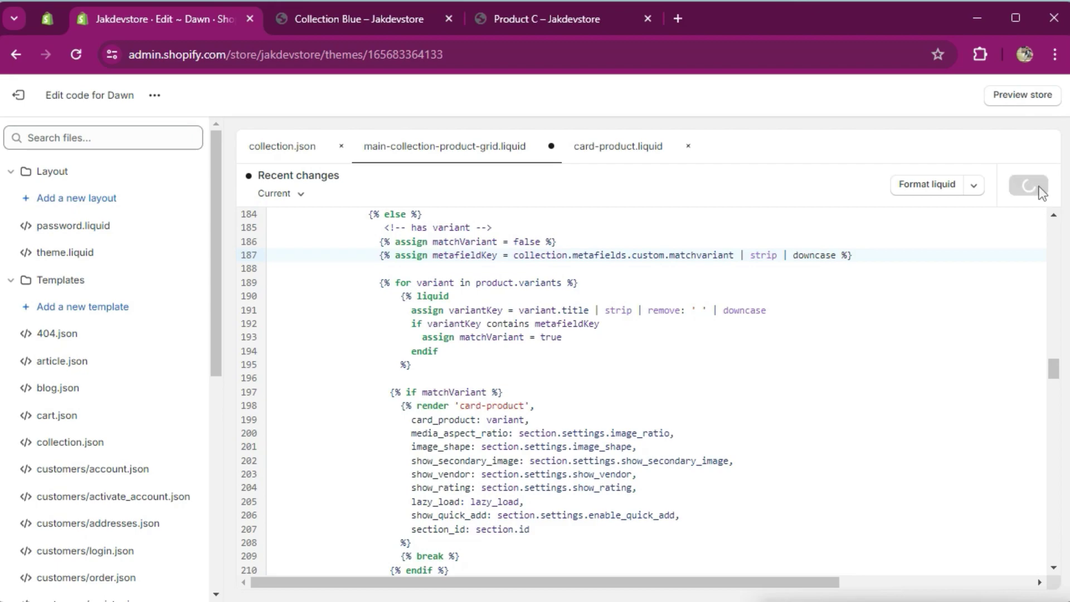
Step: Reload the Collection Blue storefront and check the cards, still titled only 'Blue'
left_click(353, 22)
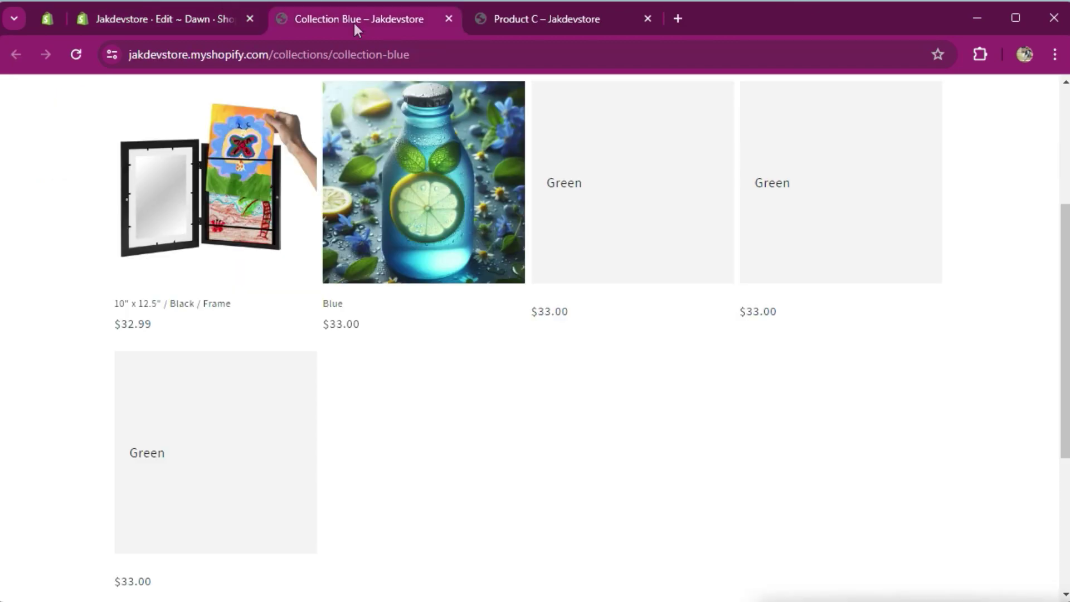
left_click(76, 54)
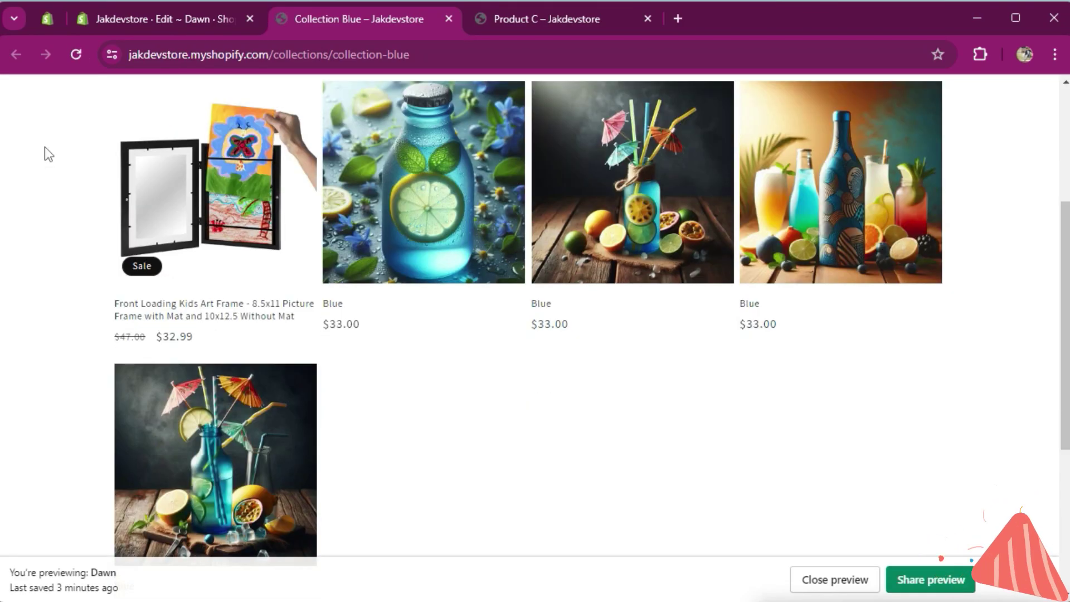
scroll(53, 367, "up", 1)
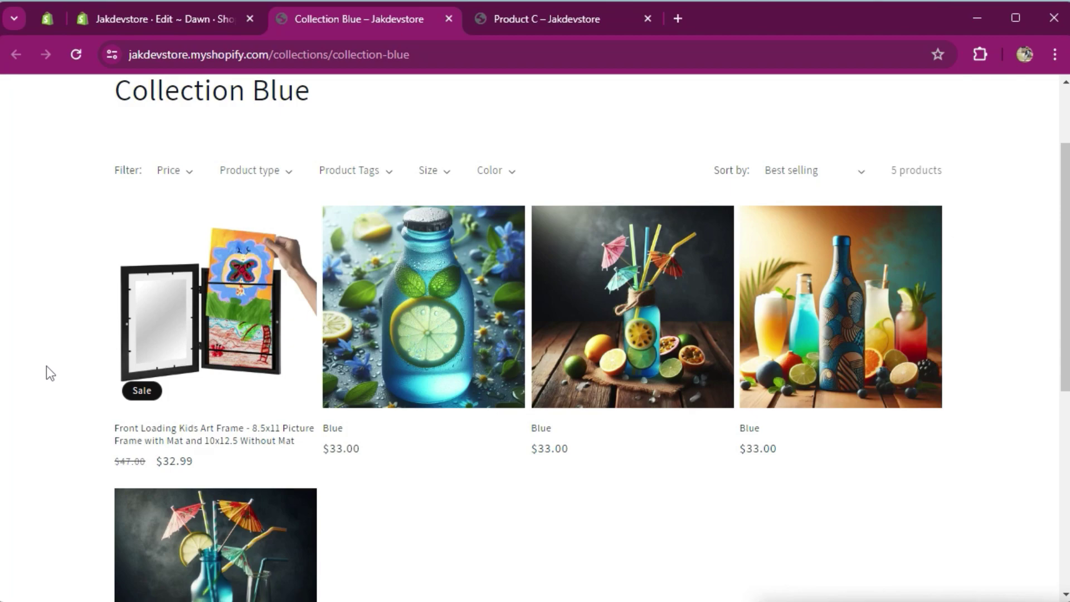
scroll(46, 367, "down", 2)
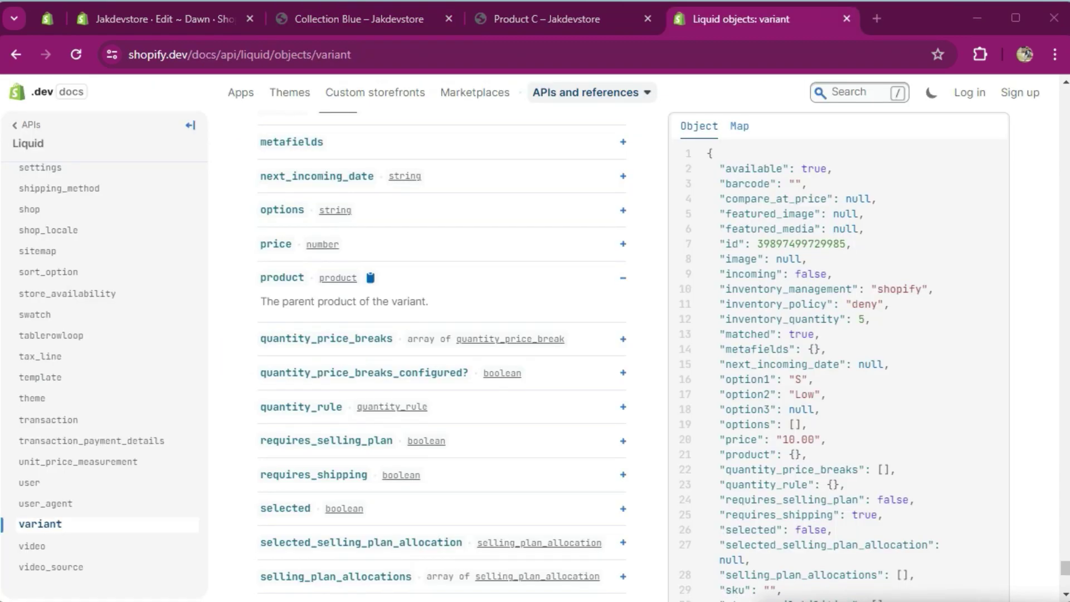
Step: Review the variant object's product property, then return to the Dawn code editor
scroll(241, 346, "up", 10)
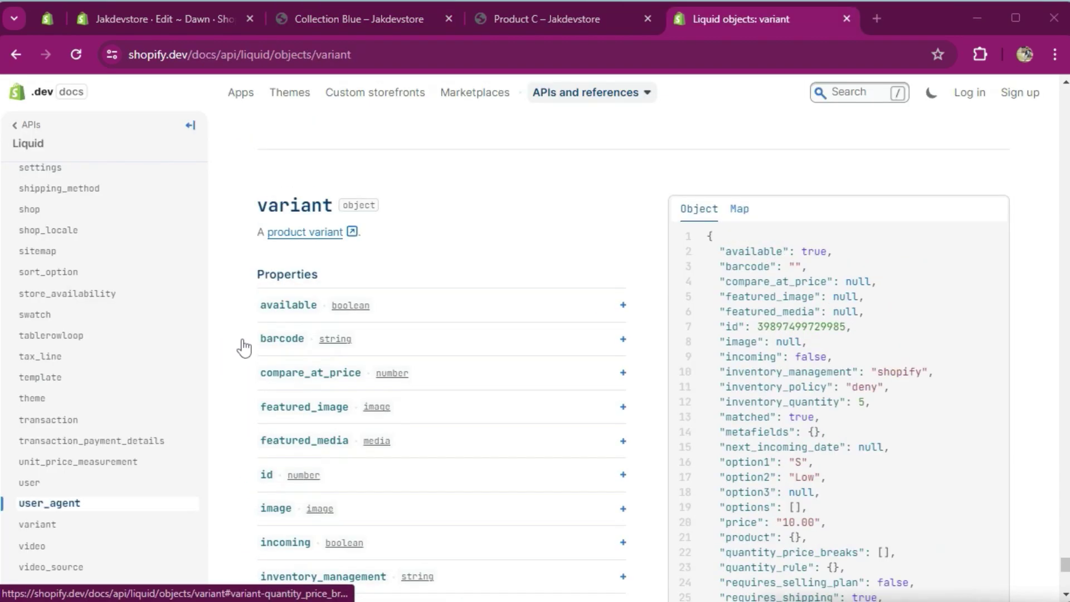
scroll(246, 346, "down", 8)
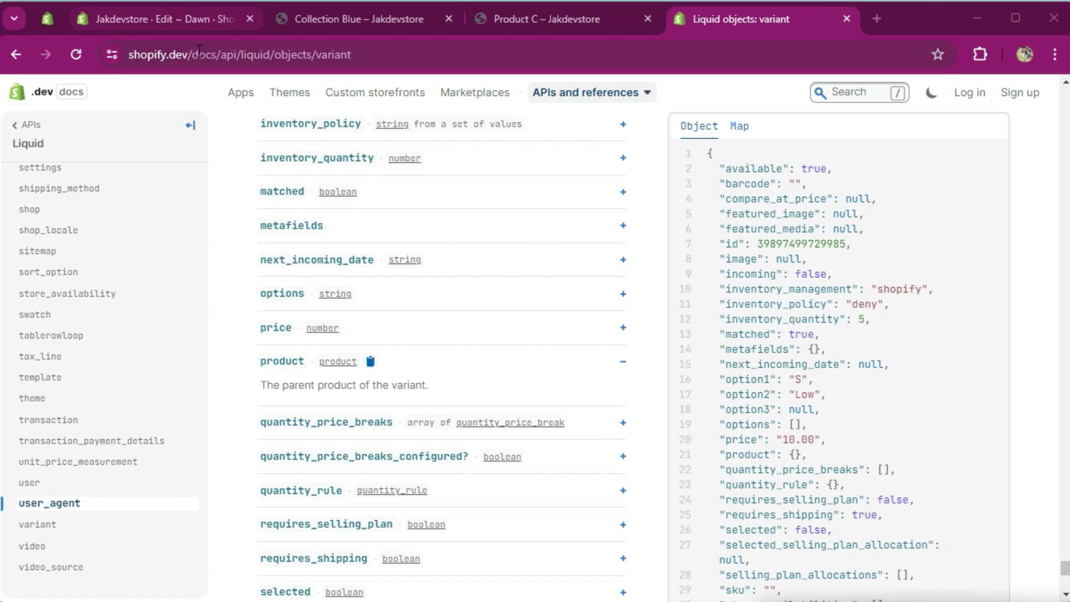
left_click(176, 21)
scroll(603, 415, "down", 2)
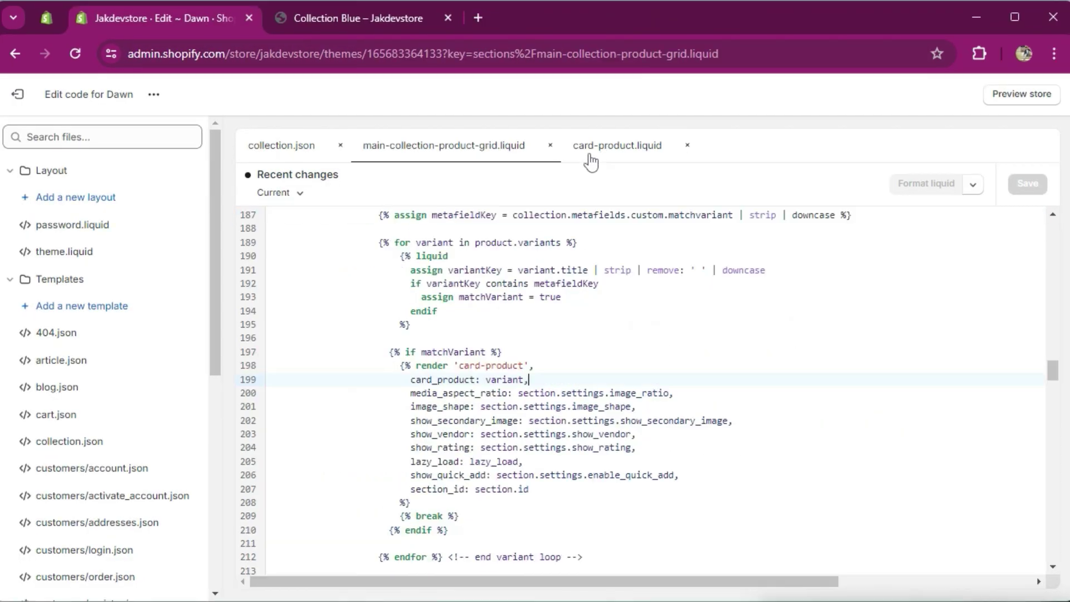
Step: Add 'prod_title: variant.product.title' to the card render tag and save the grid section
left_click(548, 373)
key("Return")
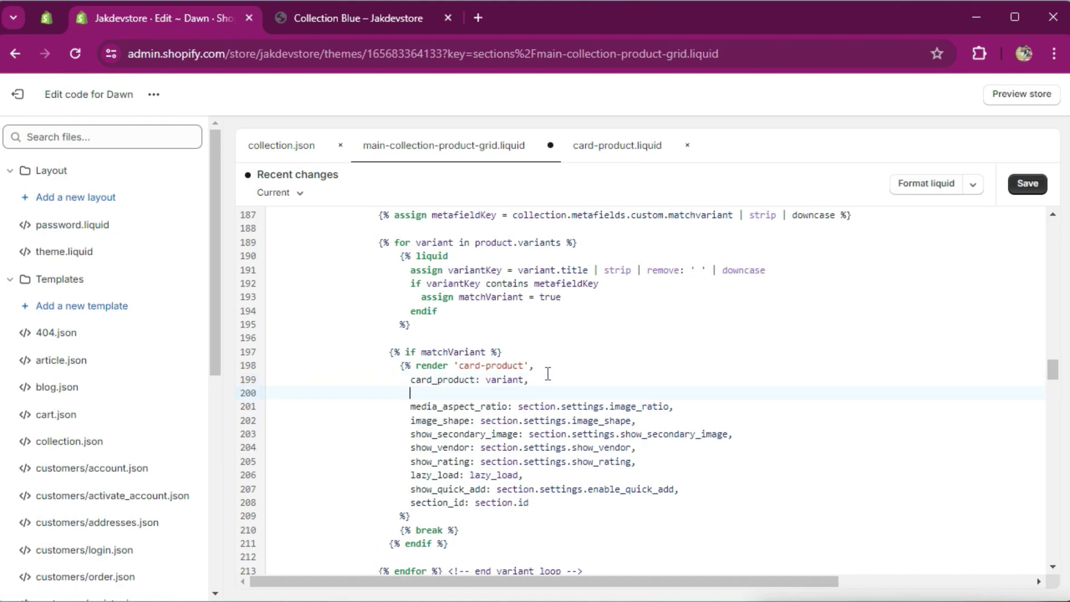
type("prod_title: variant.pro'")
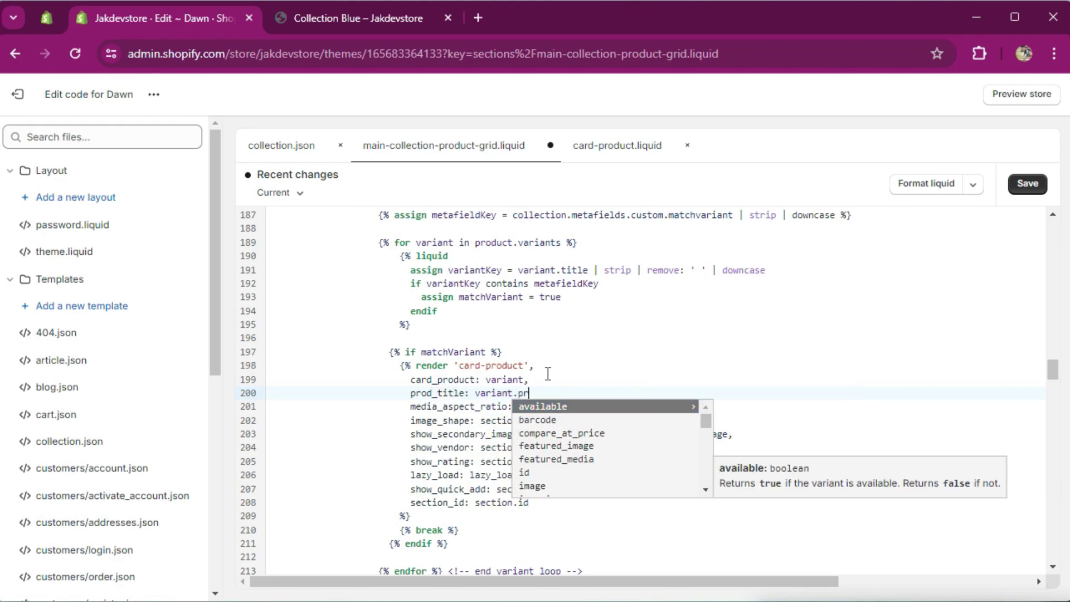
key("Return")
key("BackSpace")
key("BackSpace")
key("BackSpace")
key("BackSpace")
key("BackSpace")
key("BackSpace")
key("BackSpace")
key("BackSpace")
key("BackSpace")
key("BackSpace")
key("BackSpace")
key("BackSpace")
key("BackSpace")
key("BackSpace")
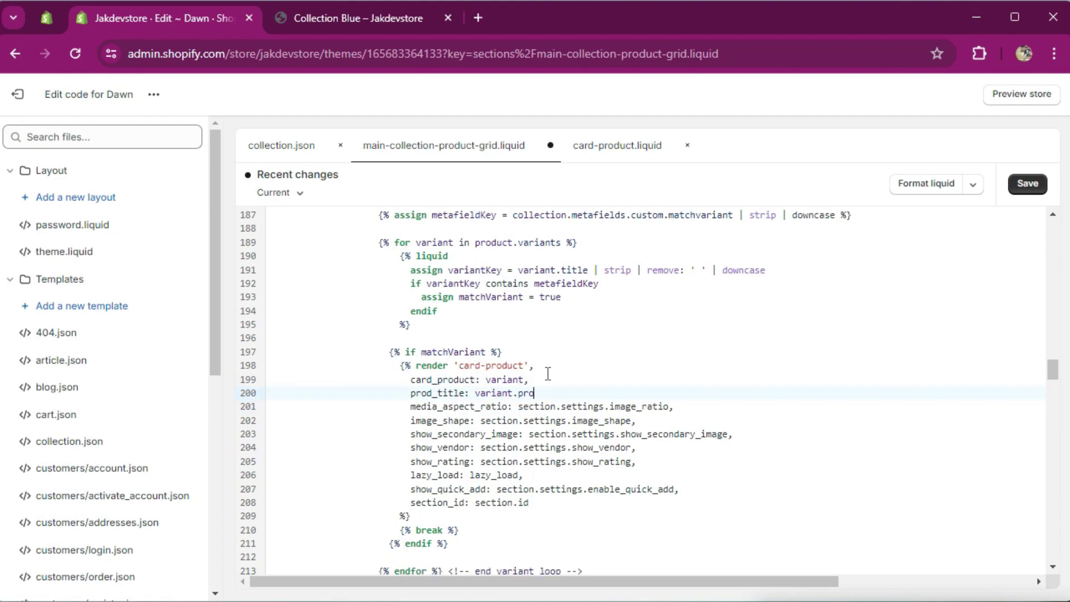
type("duct.tit")
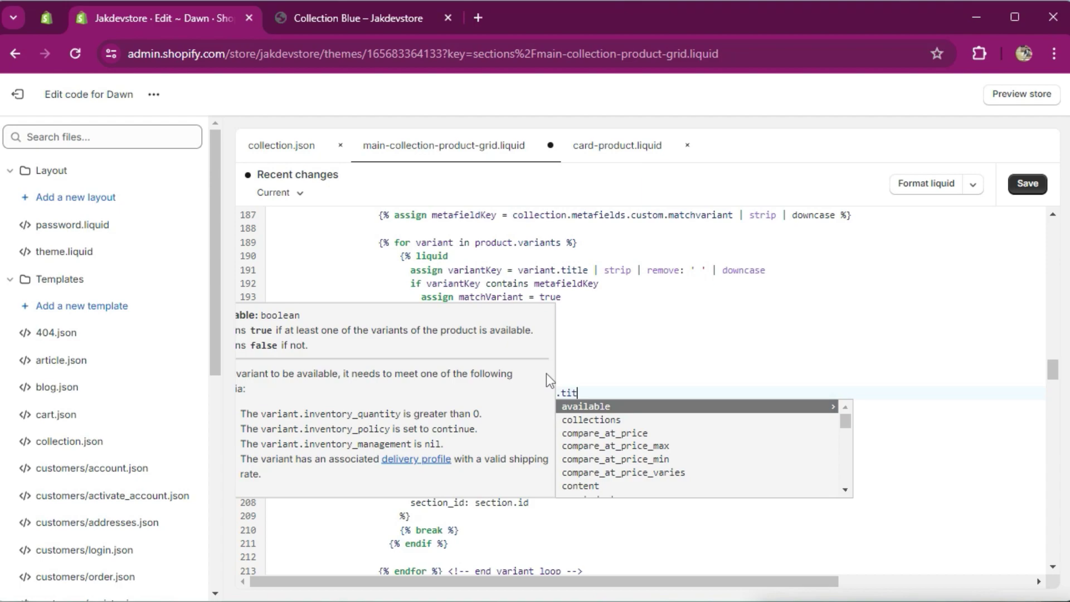
key("Return")
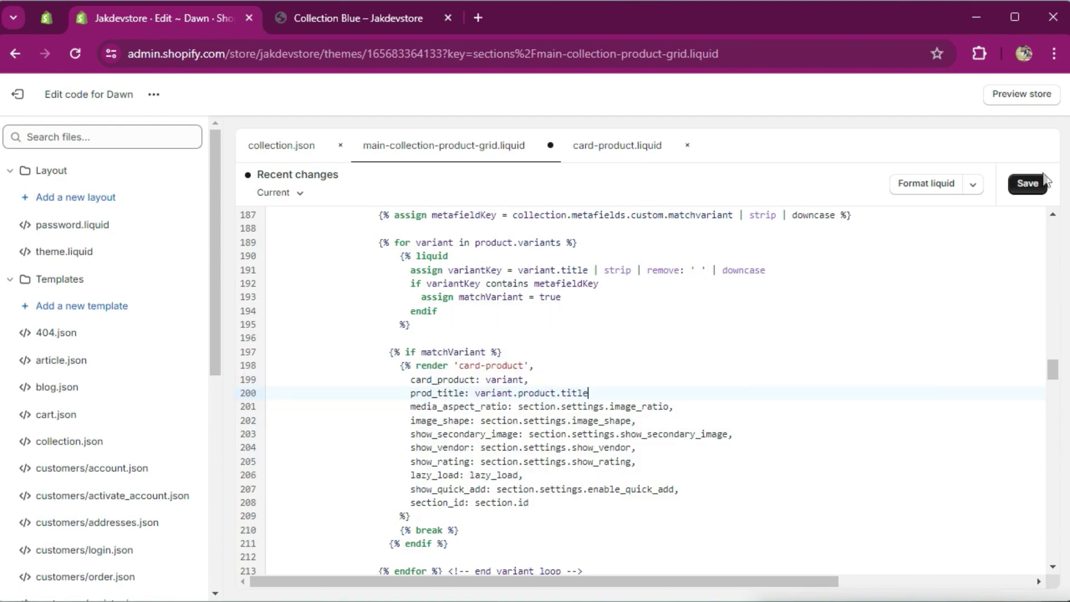
left_click(1028, 187)
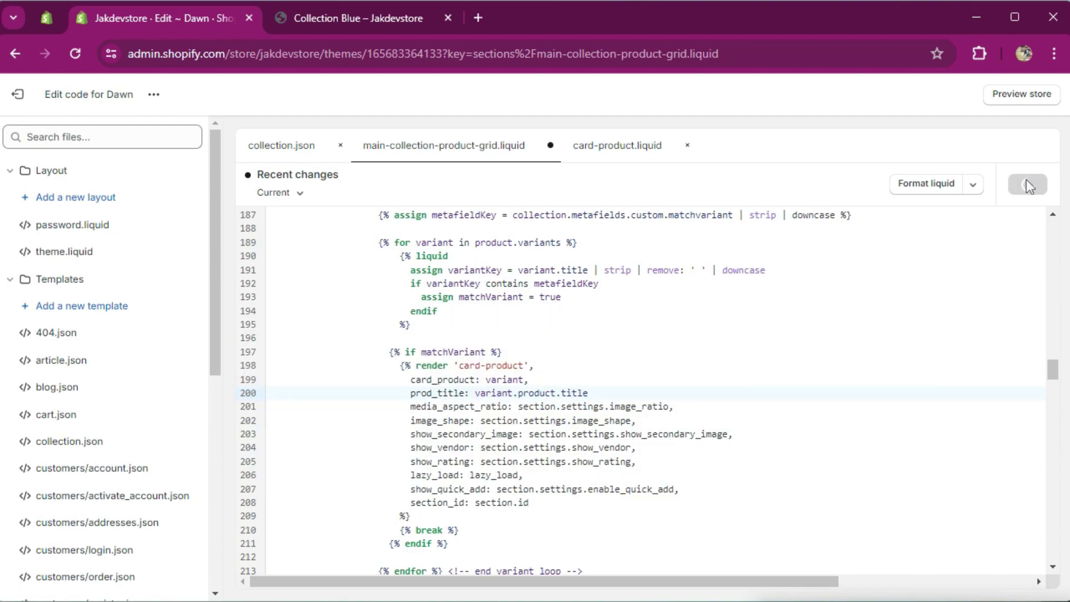
Step: Open the card-product.liquid snippet and scroll through its contents
left_click(617, 146)
scroll(620, 291, "down", 5)
scroll(621, 291, "down", 5)
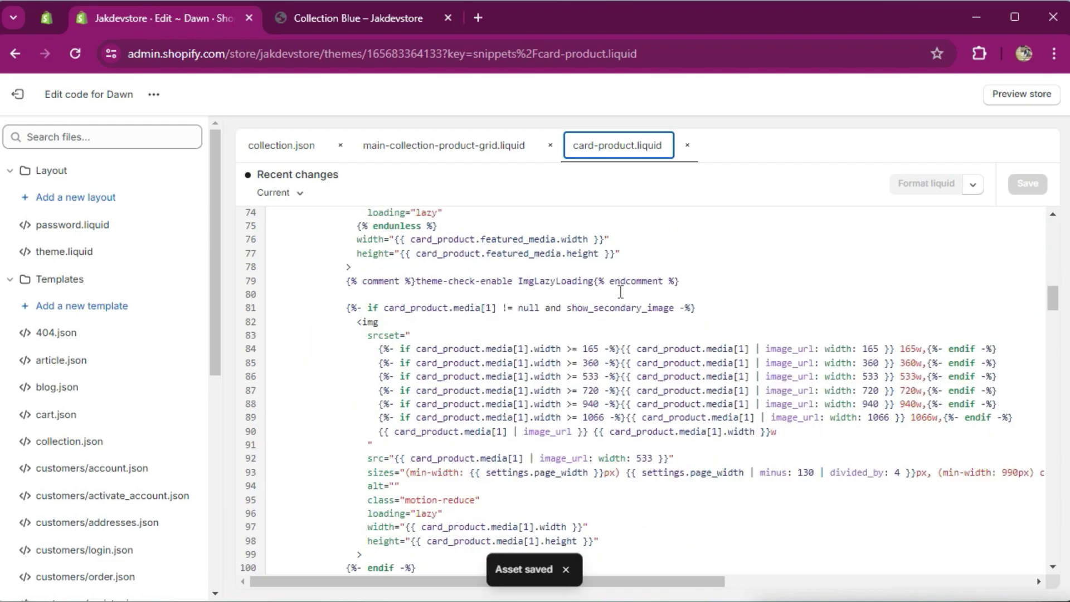
Step: Copy prod_title from the grid file and add '- prod_title: {String}' under card_product in the Accepts comment
scroll(621, 290, "down", 2)
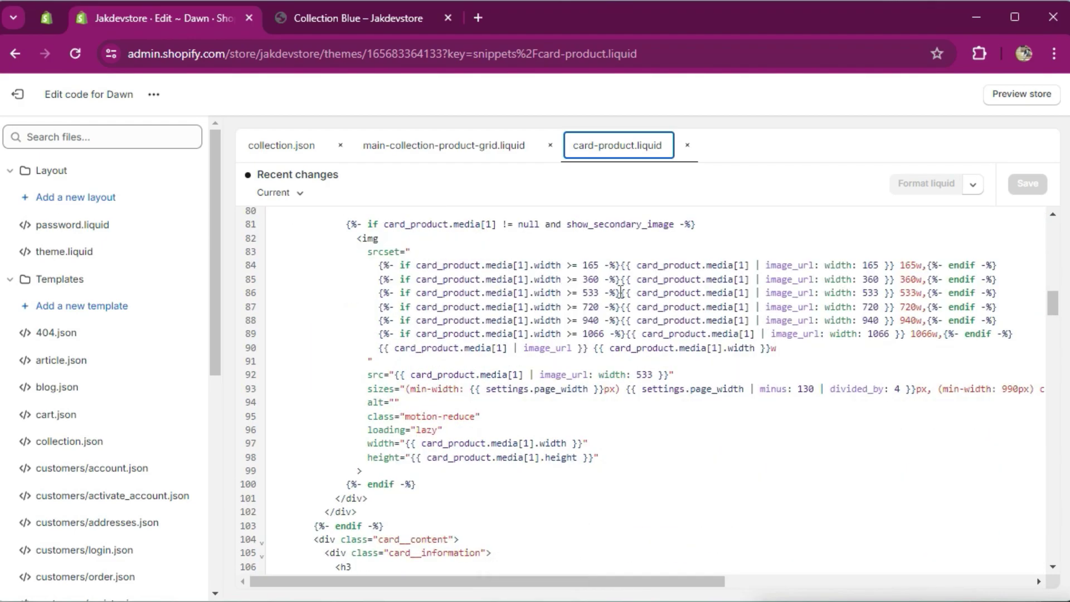
left_click(440, 147)
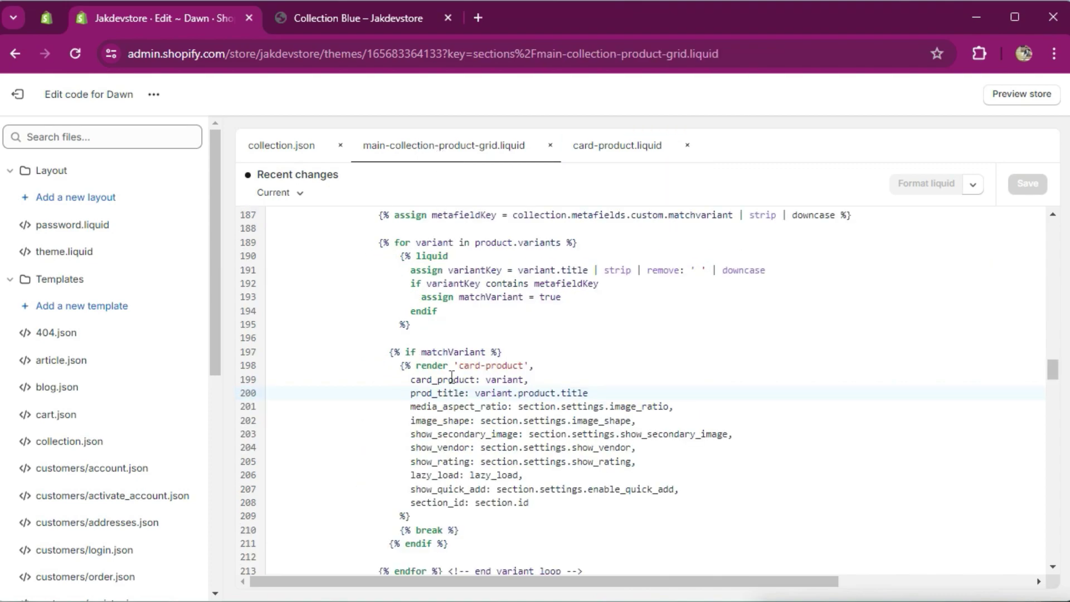
double_click(436, 392)
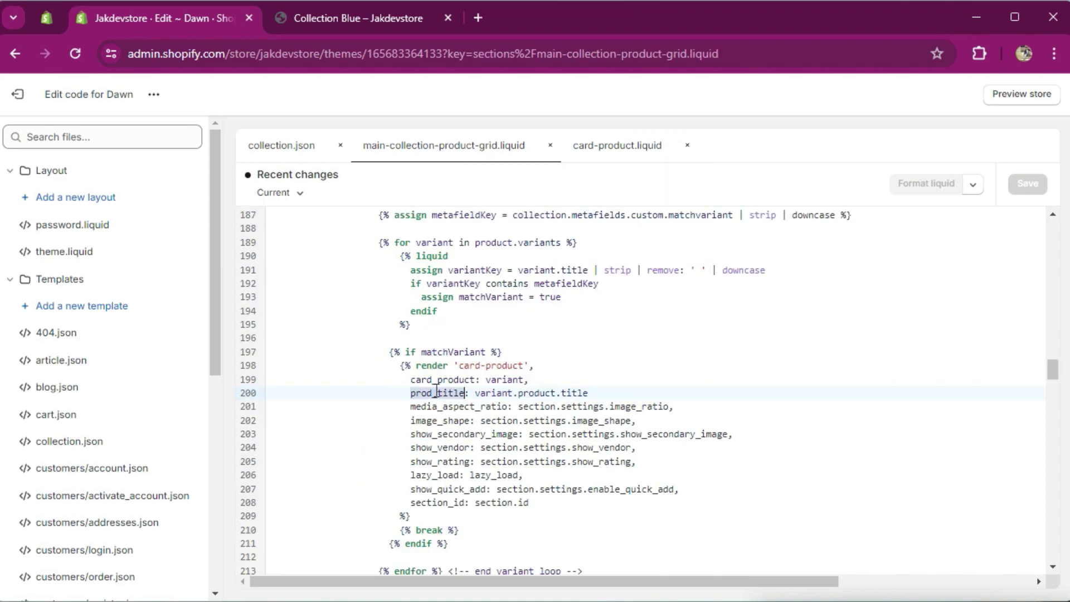
left_click(617, 145)
left_click(673, 272)
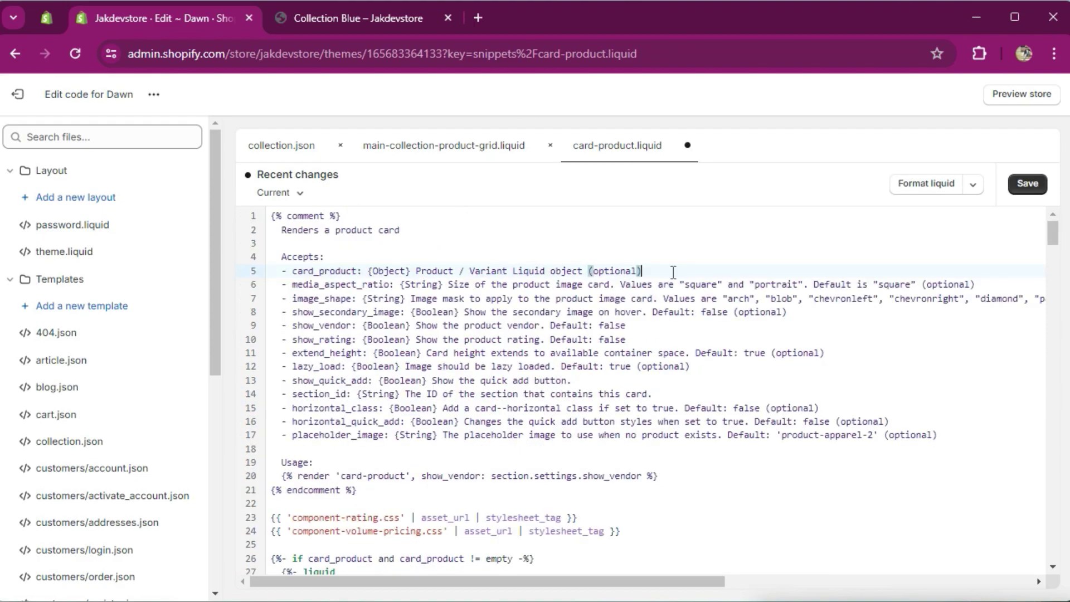
key("Return")
type("-")
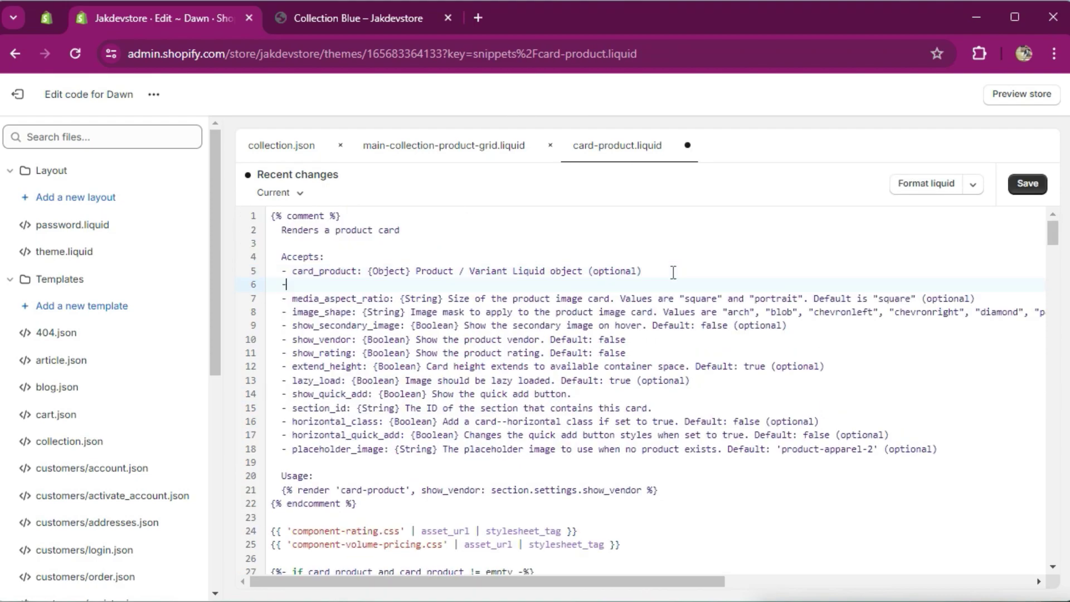
type(" prod_title")
key("BackSpace")
type(": {String\"")
key("BackSpace")
Step: Close the {String} brace and append the prod_title condition after the card title on line 119
type("}")
scroll(495, 332, "down", 20)
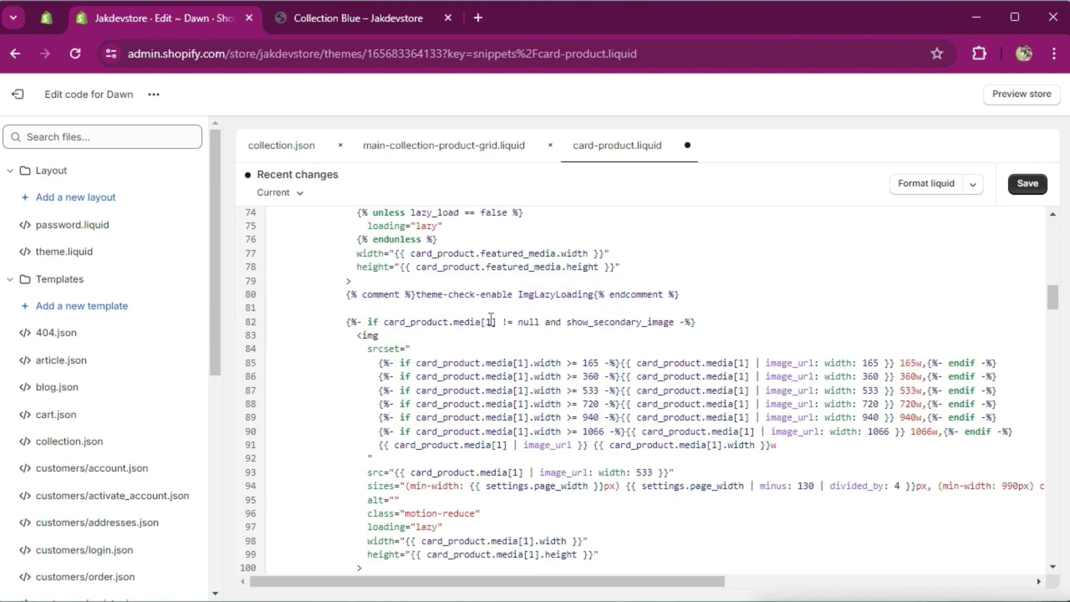
scroll(495, 332, "down", 2)
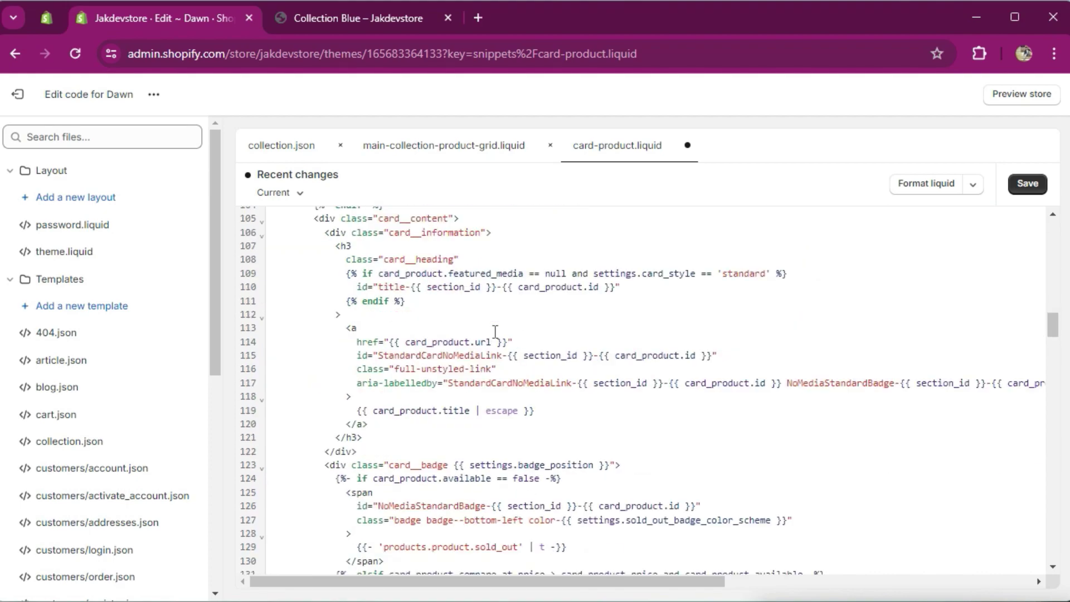
left_click(559, 410)
key("super+v")
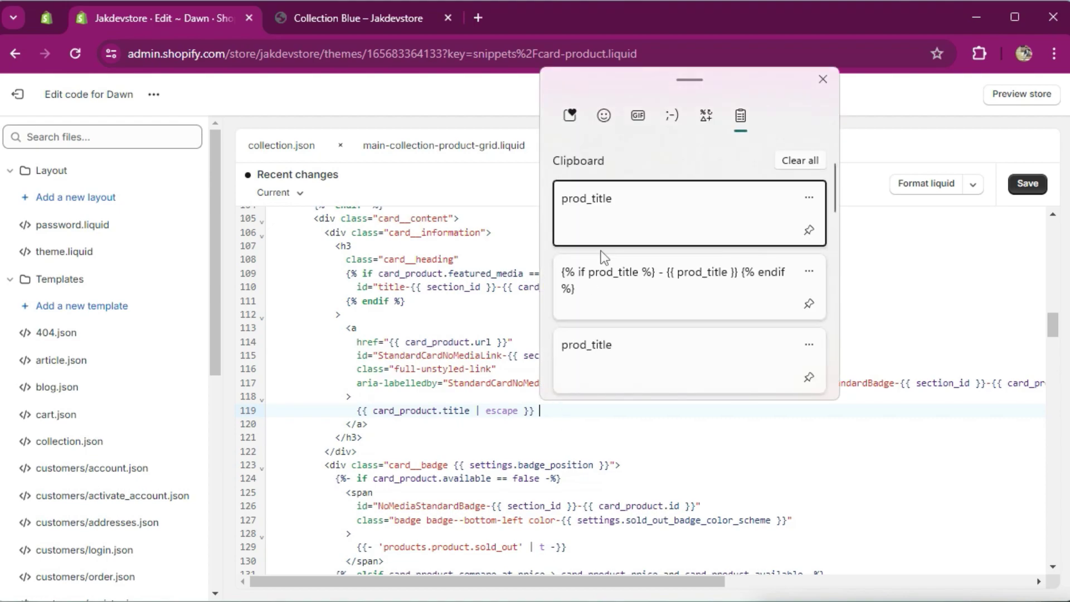
left_click(598, 290)
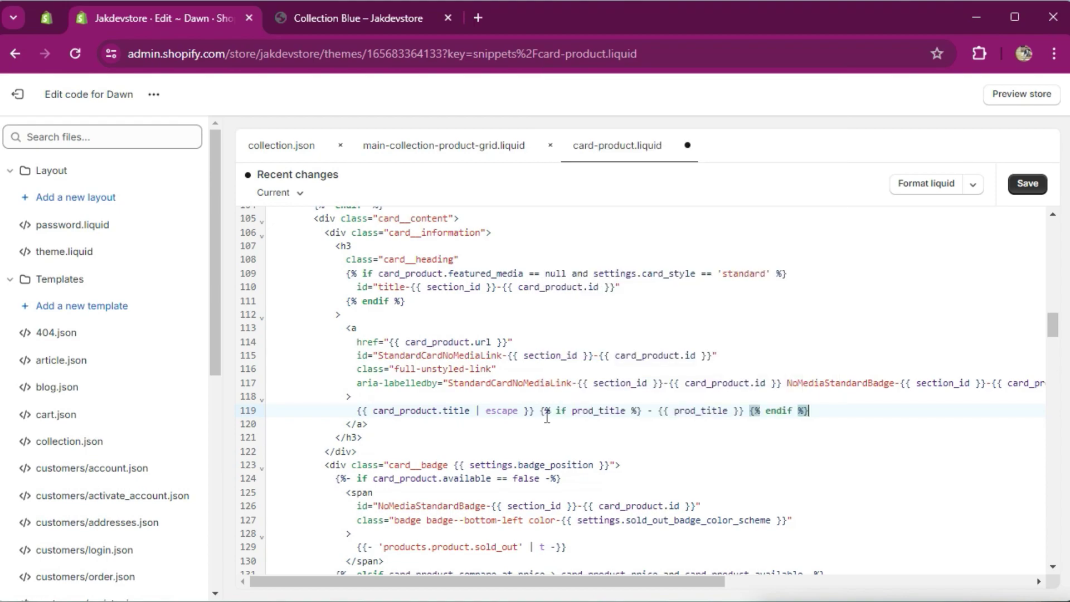
double_click(591, 411)
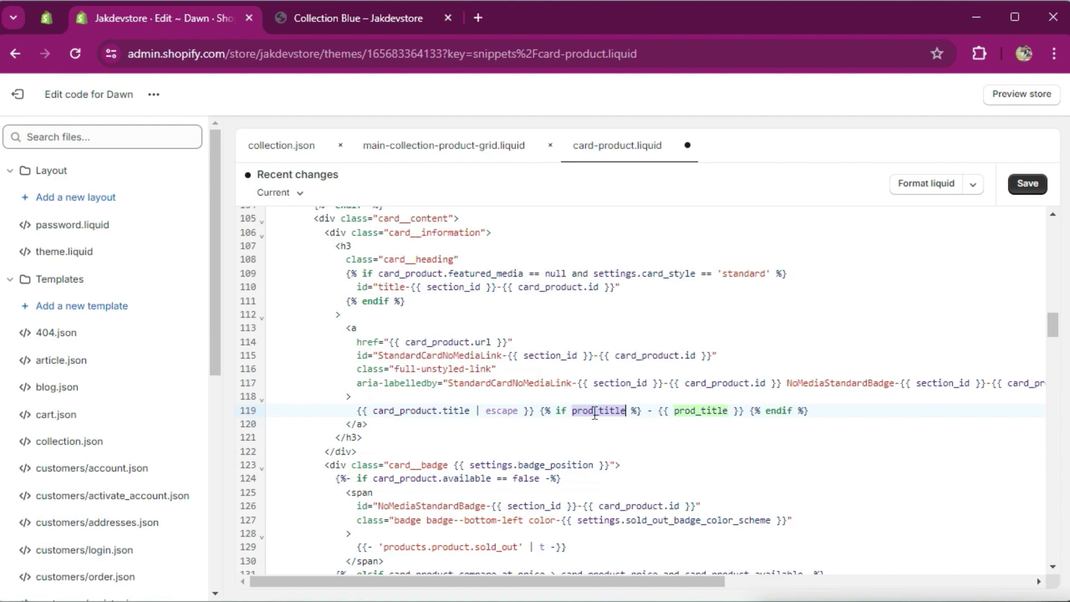
left_click(649, 413)
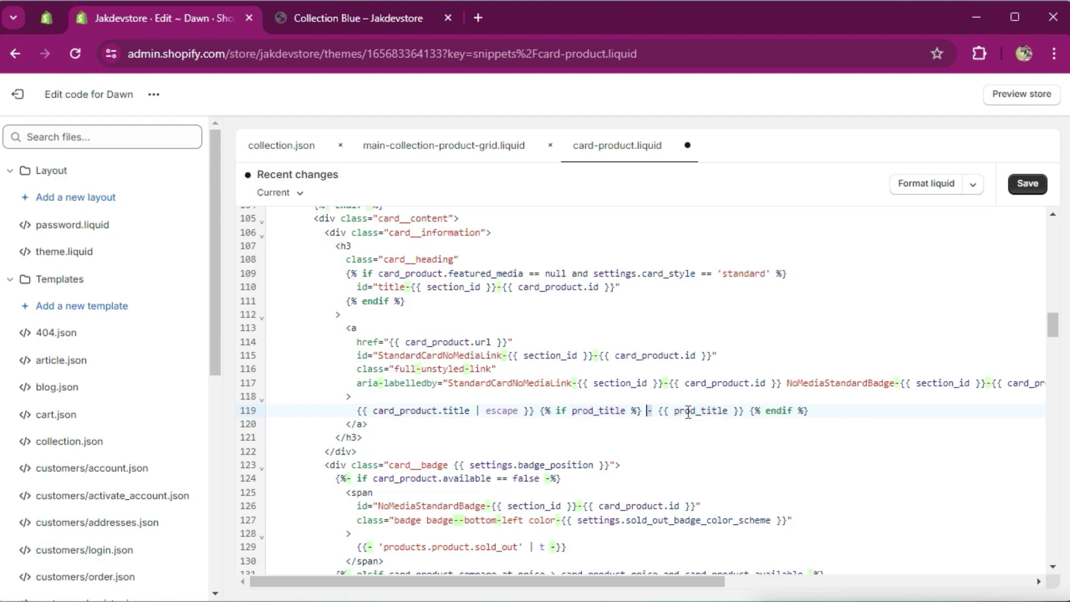
left_click(574, 343)
Step: Paste the same condition after the second card title on line 156 and save the snippet
scroll(573, 343, "up", 3)
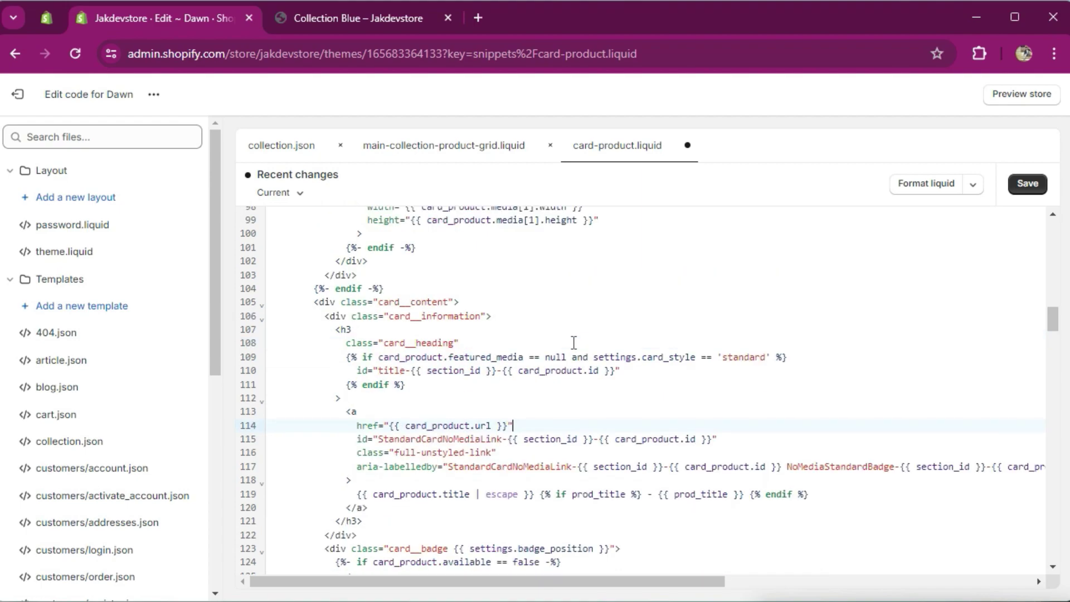
scroll(574, 343, "up", 4)
scroll(574, 342, "down", 10)
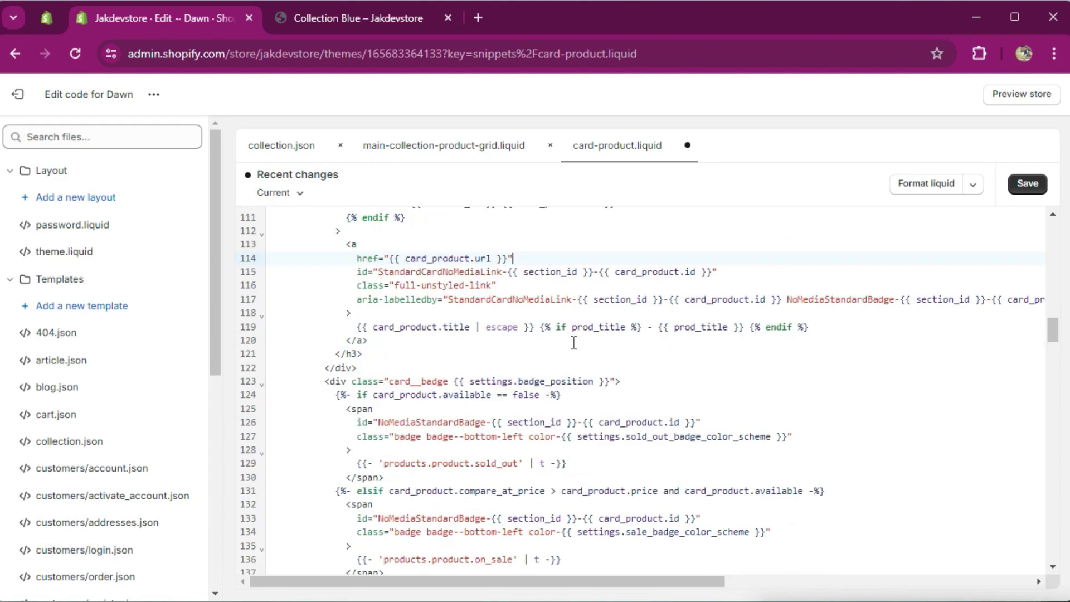
scroll(574, 343, "down", 6)
left_click(548, 419)
type("{% if prod_title %} - {{ prod_title }} {% endif %}")
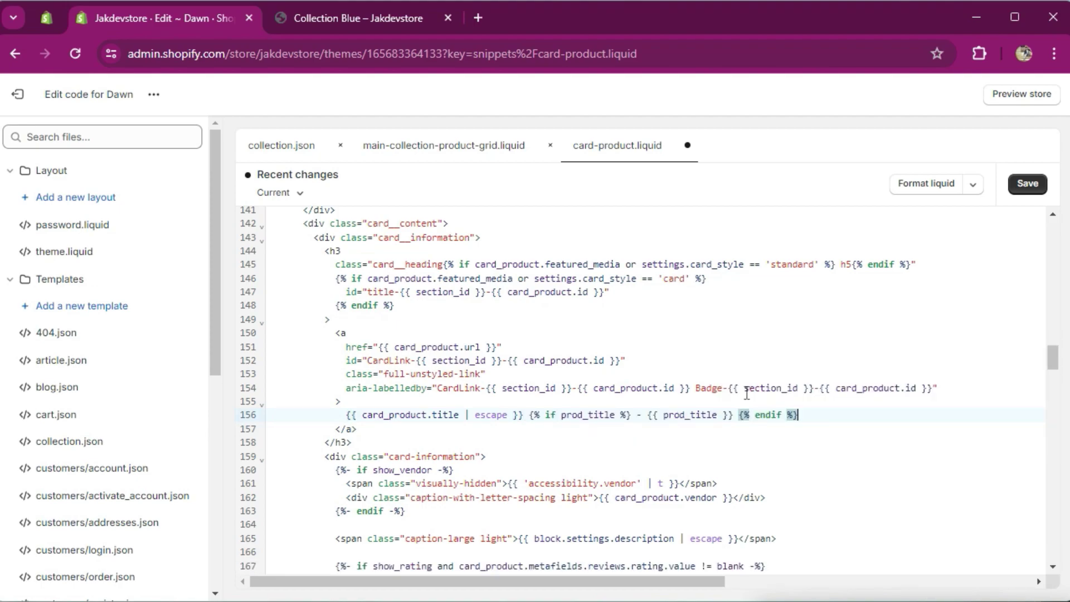
left_click(1030, 188)
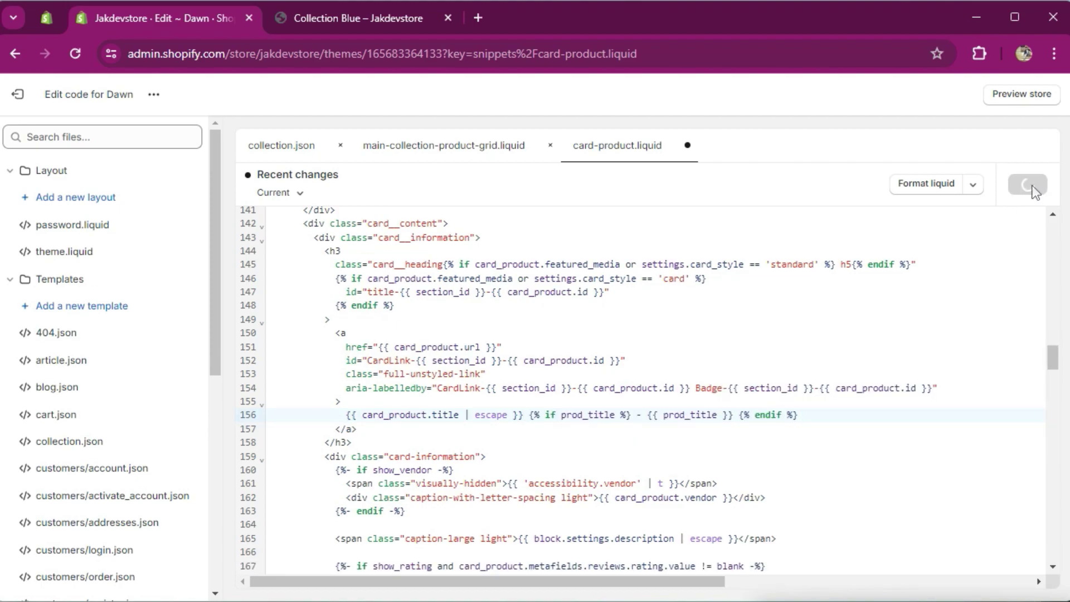
Step: Reload Collection Blue to see cards titled 'Blue - Product C' and 'Blue - Product B'
left_click(357, 18)
left_click(78, 54)
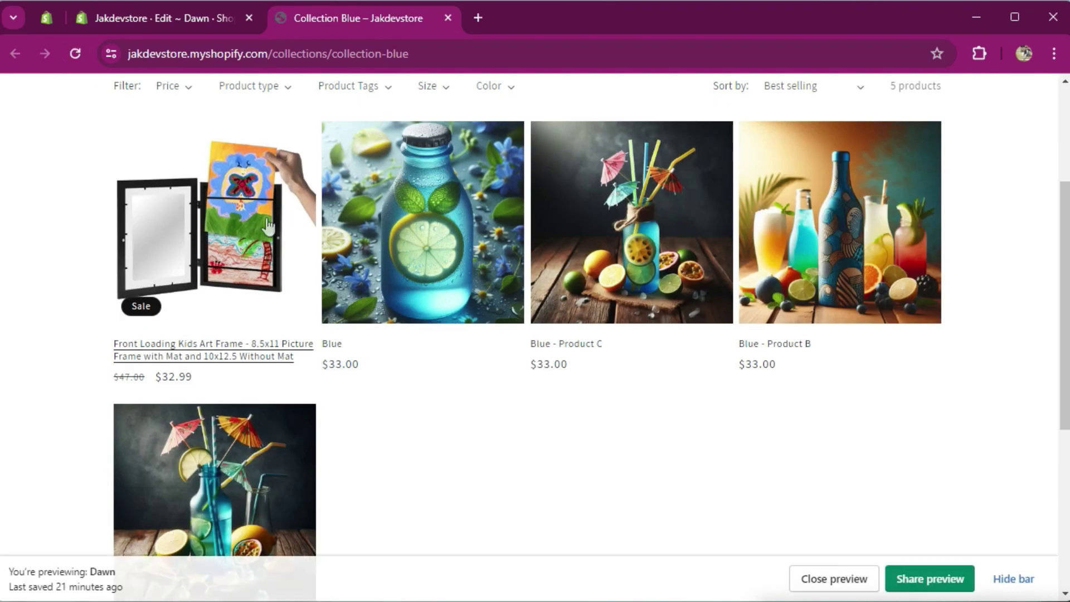
scroll(63, 415, "up", 2)
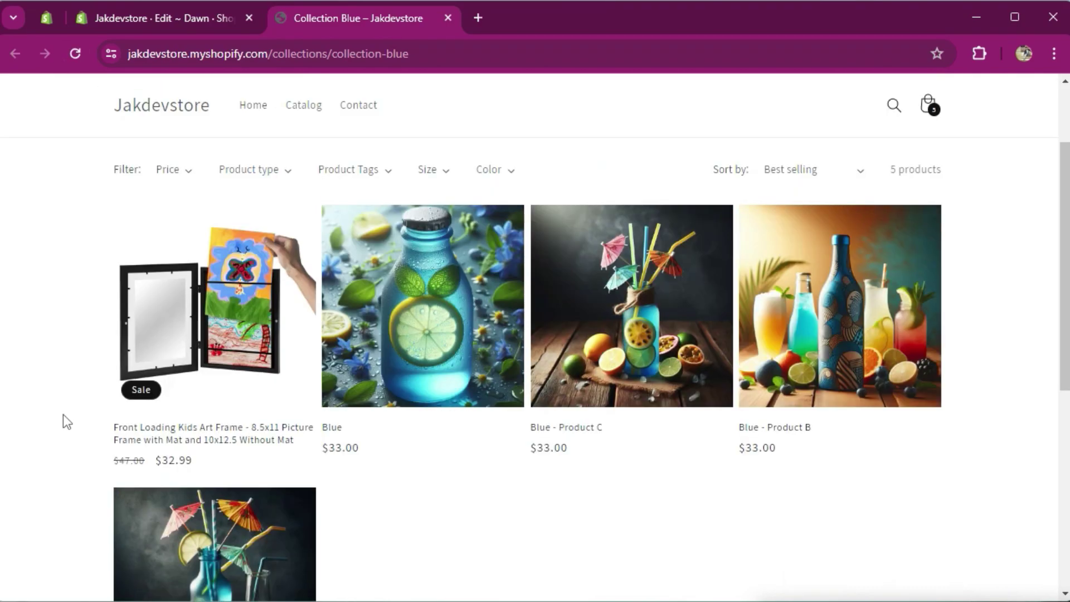